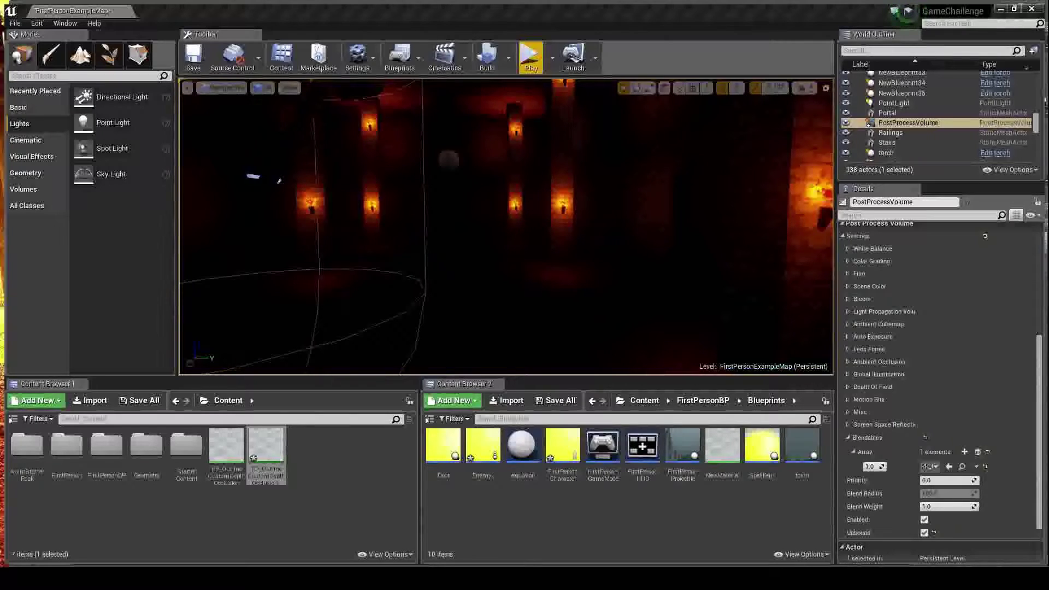
Switch the level viewport's view mode to Wireframe to reveal the dungeon geometry in the dark scene.
right_click_drag(506, 227, 571, 226)
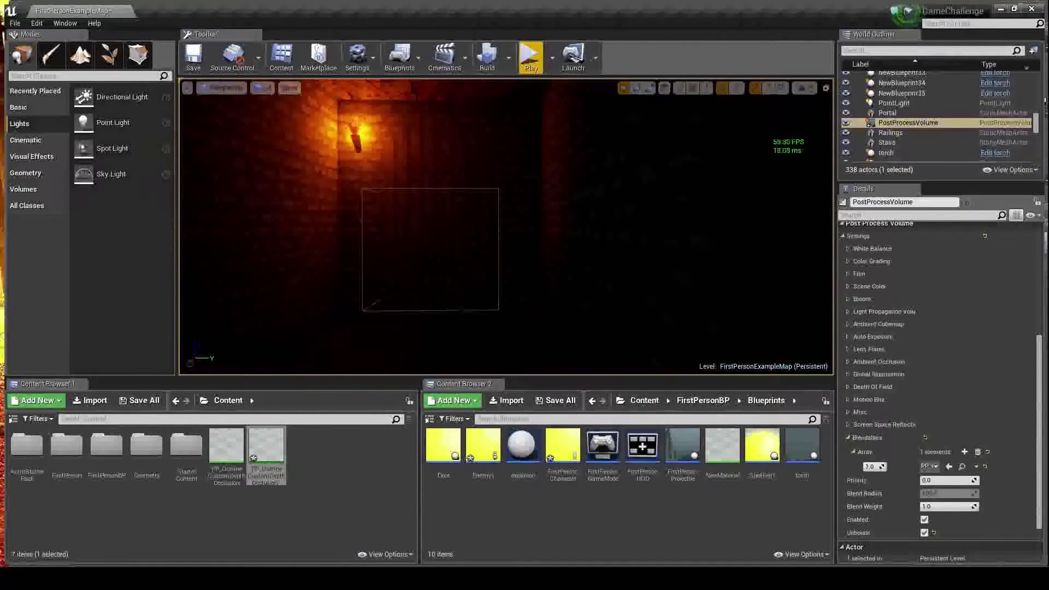
right_click_drag(572, 226, 524, 260)
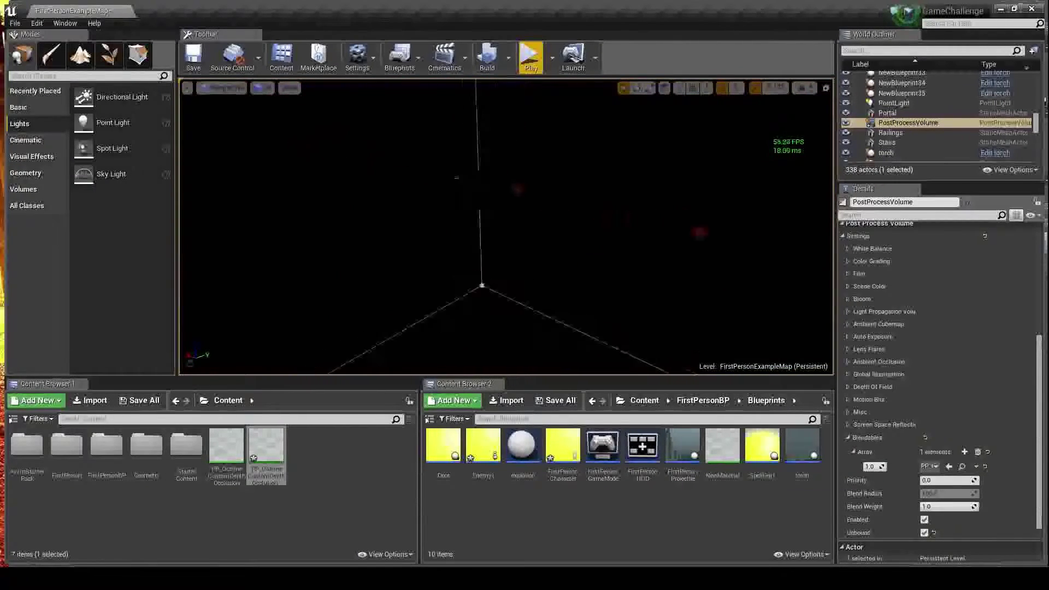
left_click(267, 88)
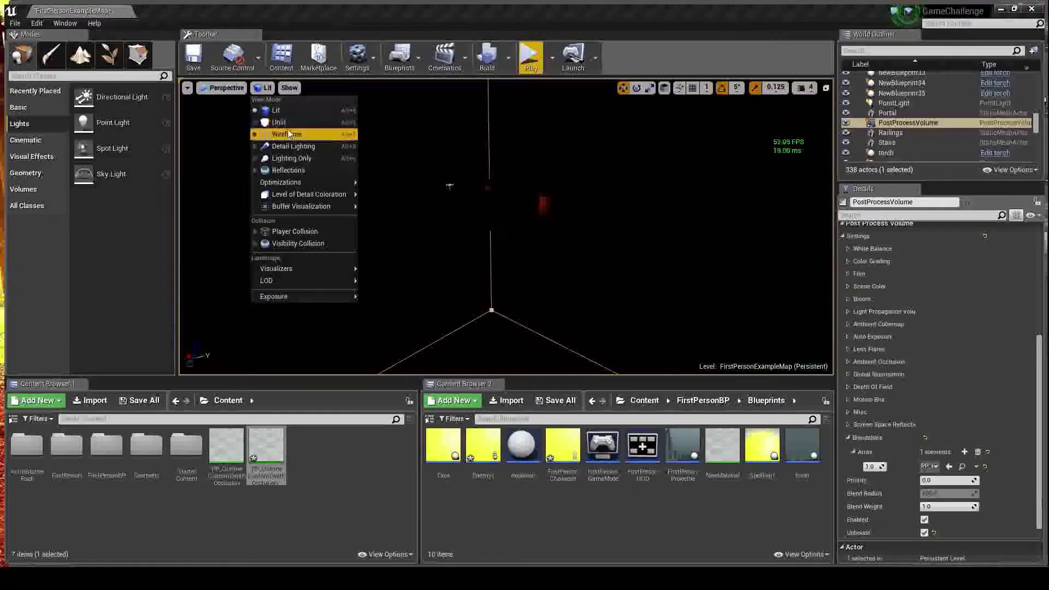
left_click(290, 135)
Move the FirstPersonCharacter along its green axis to a different starting spot in the dungeon.
scroll(417, 164, "up", 10)
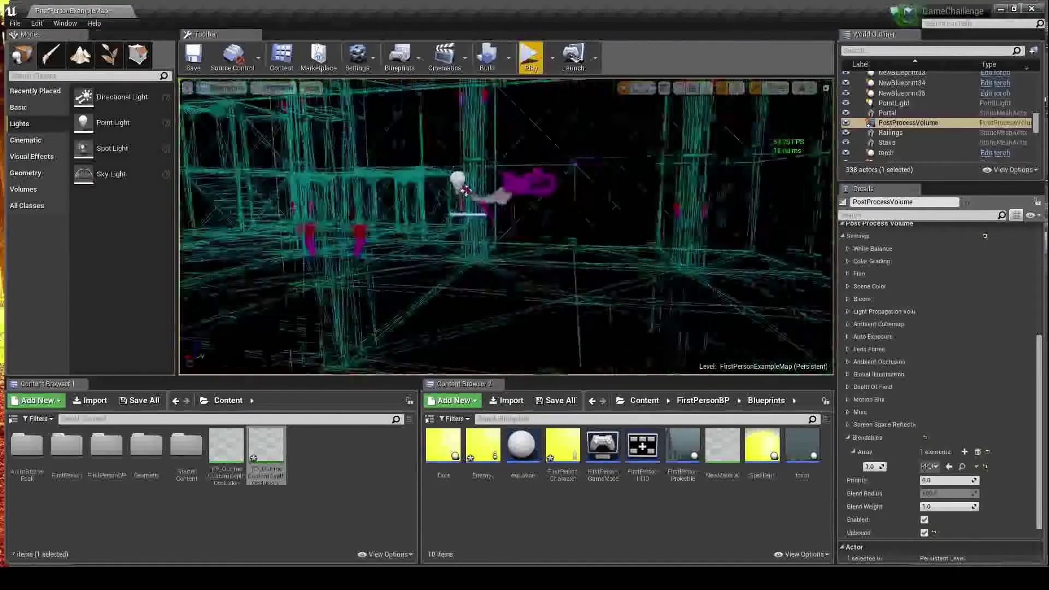
left_click(464, 190)
key("f")
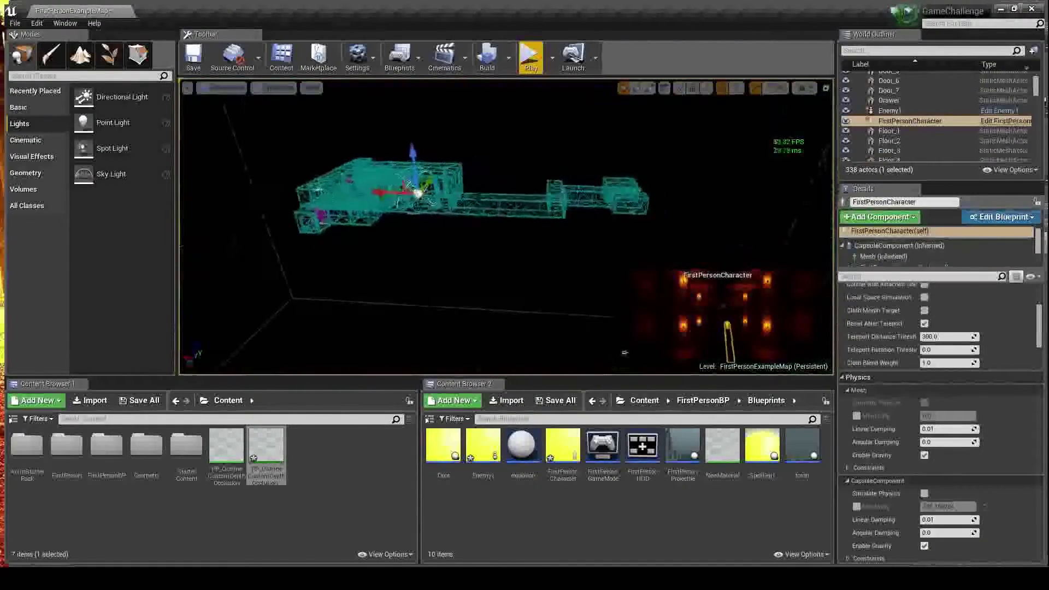
left_click_drag(431, 199, 563, 203)
right_click_drag(602, 178, 678, 178)
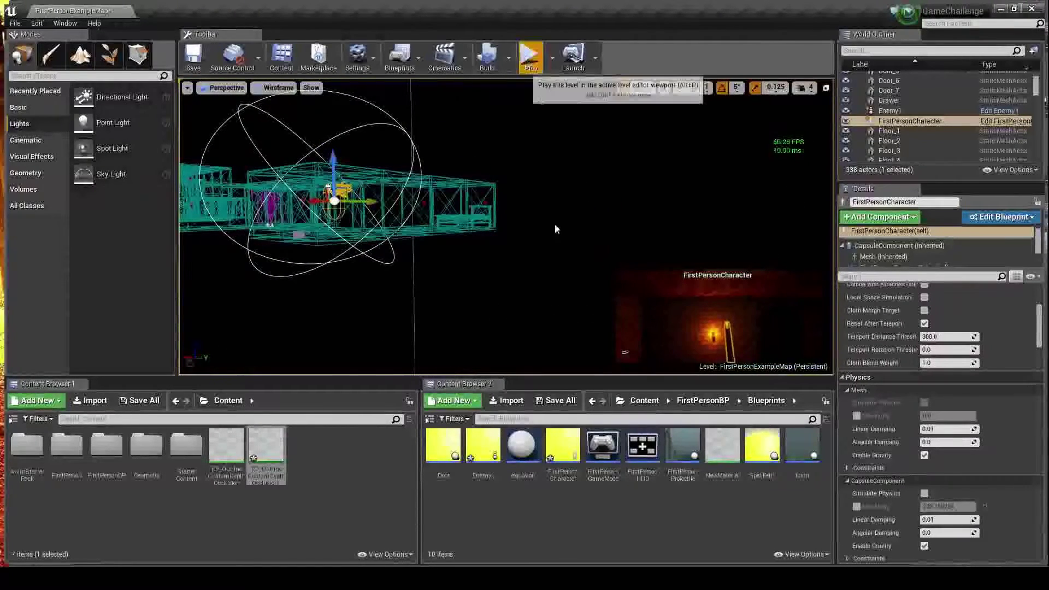
Play the level in the viewport and walk through the torch-lit corridors to check the lighting.
key("alt+p")
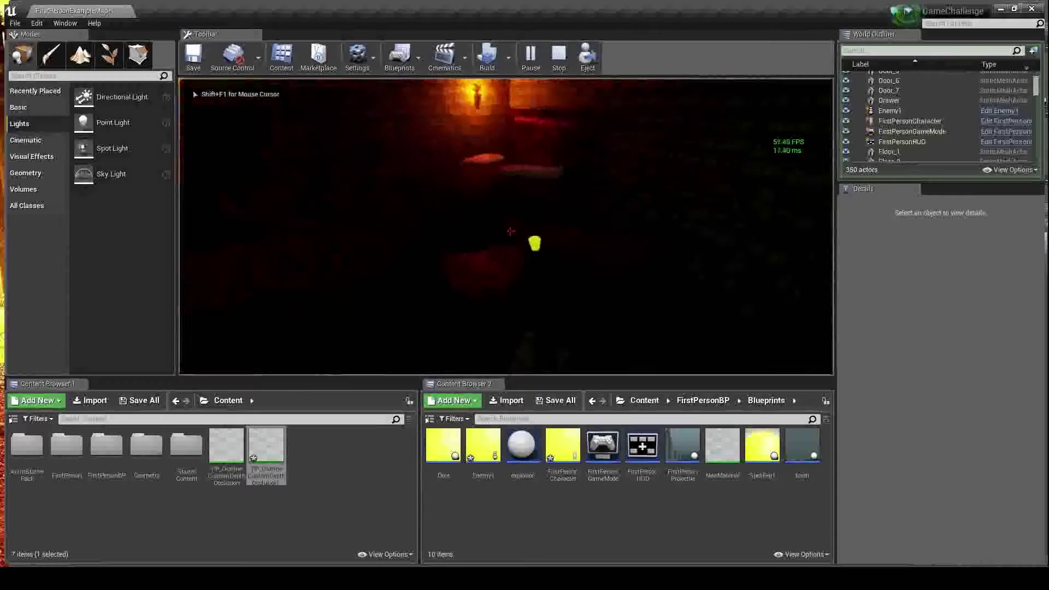
key("w")
key("w")
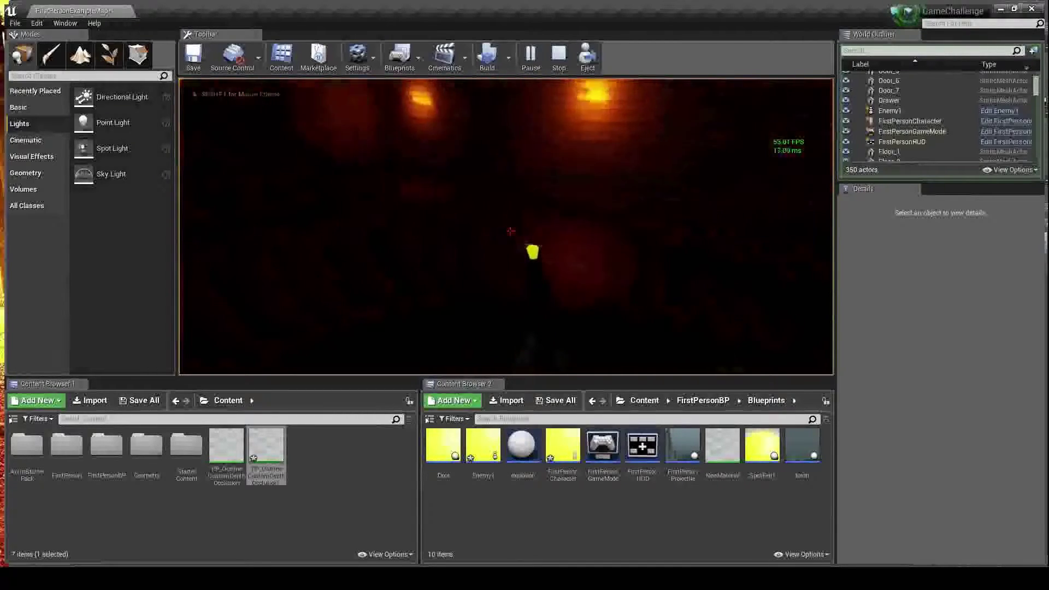
key("w")
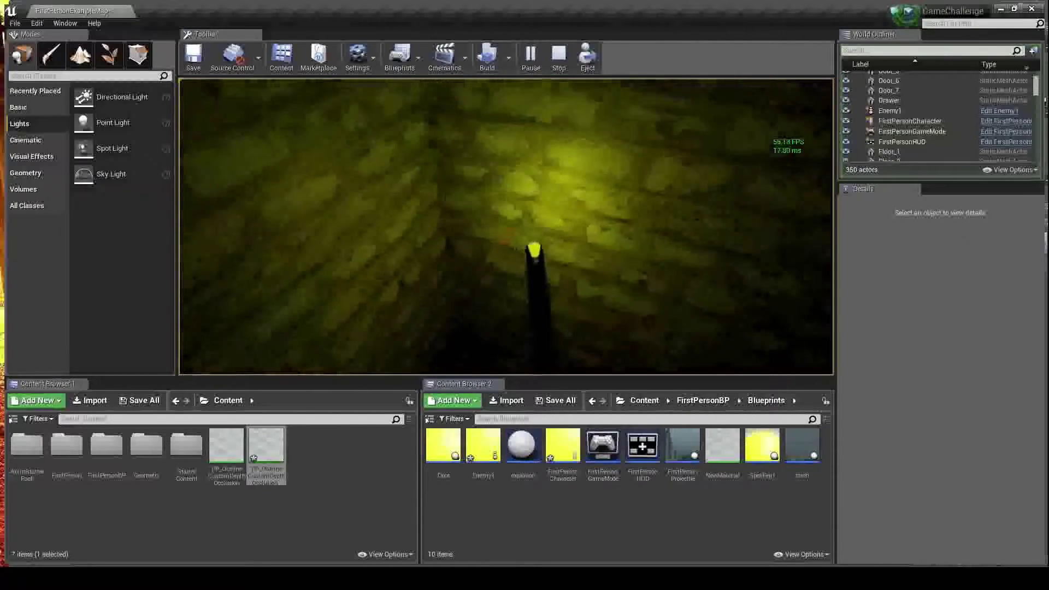
key("w")
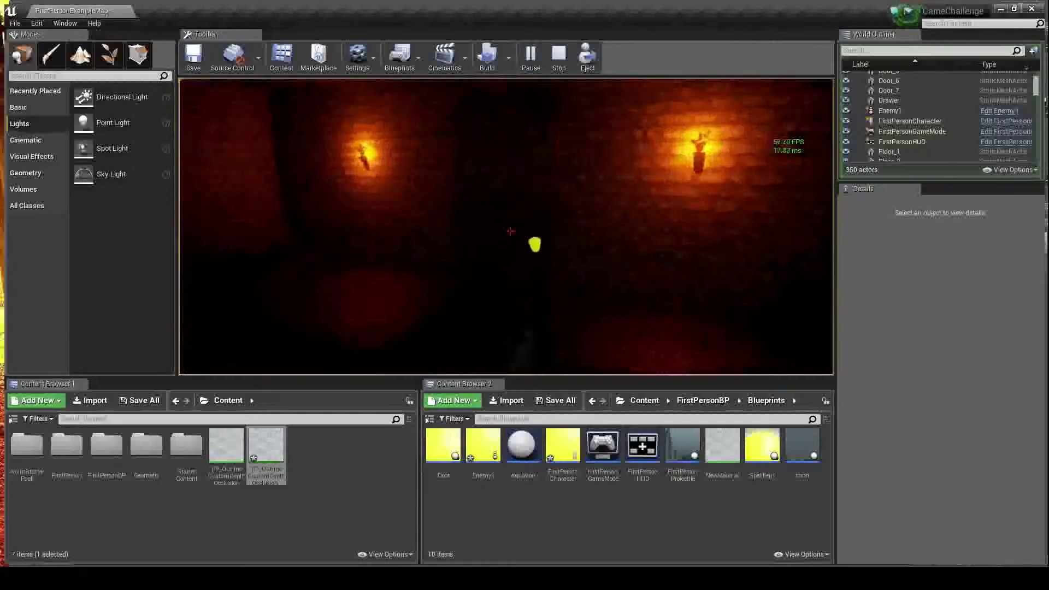
key("w")
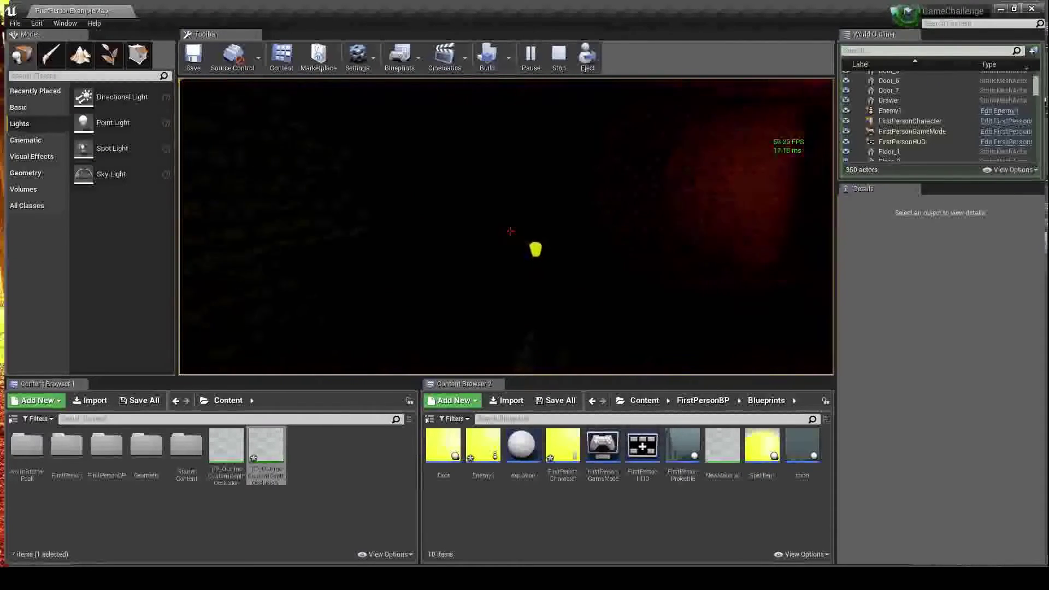
key("w")
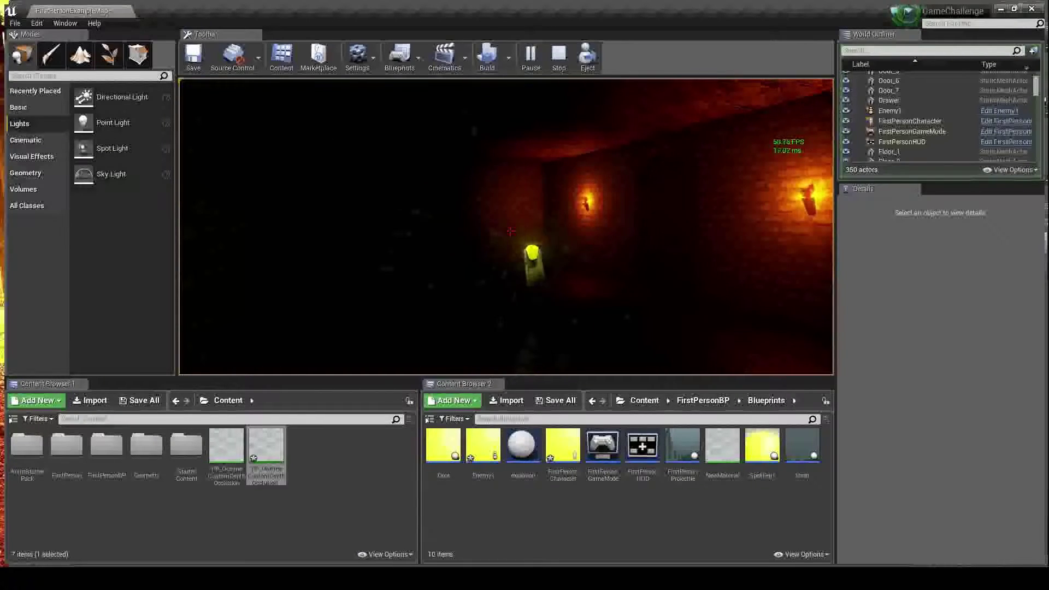
Fire the staff's green projectile in the dark rooms to examine how its explosion lights the walls.
left_click(511, 232)
key("w")
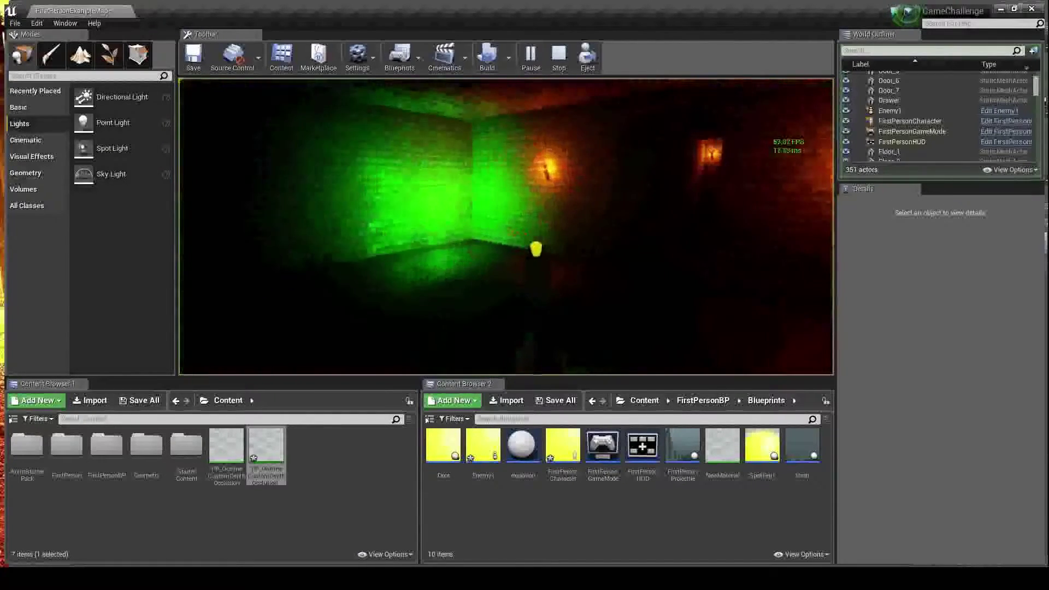
key("w")
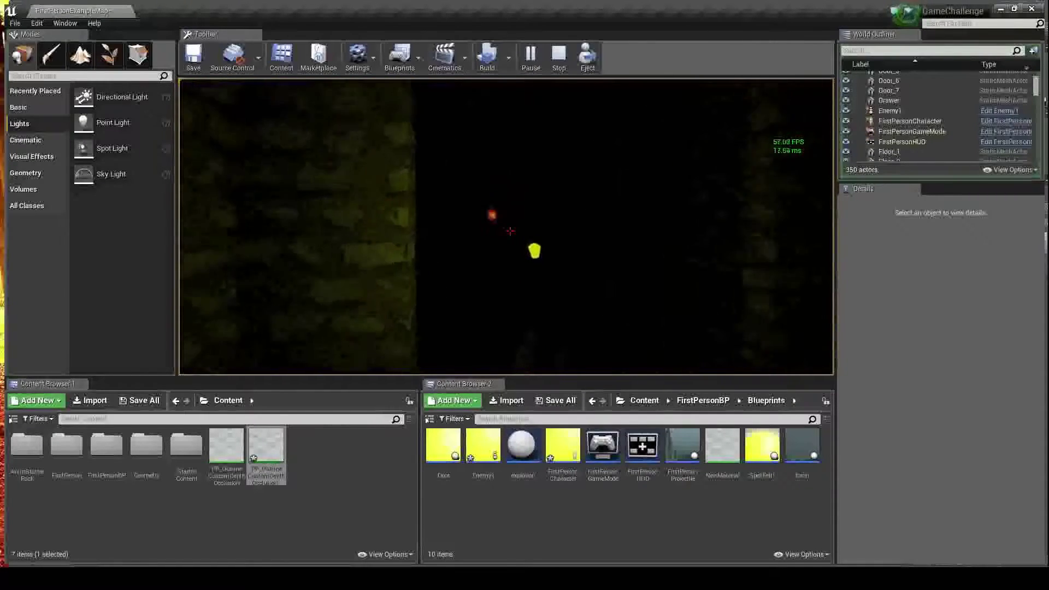
left_click(506, 226)
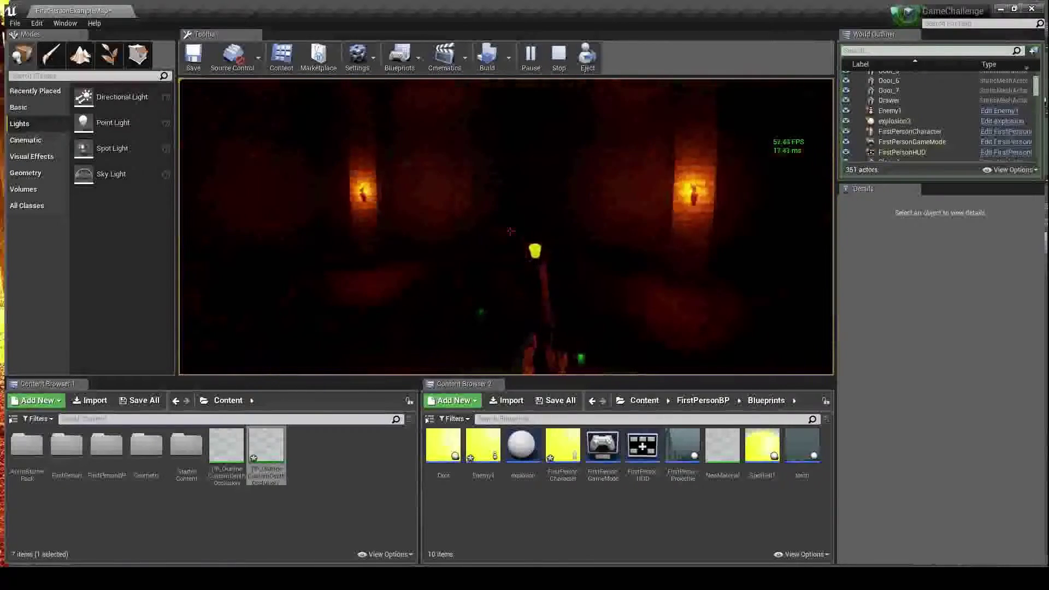
Walk through the pillared hall up to the floating sphere and examine its highlight at close range.
key("w")
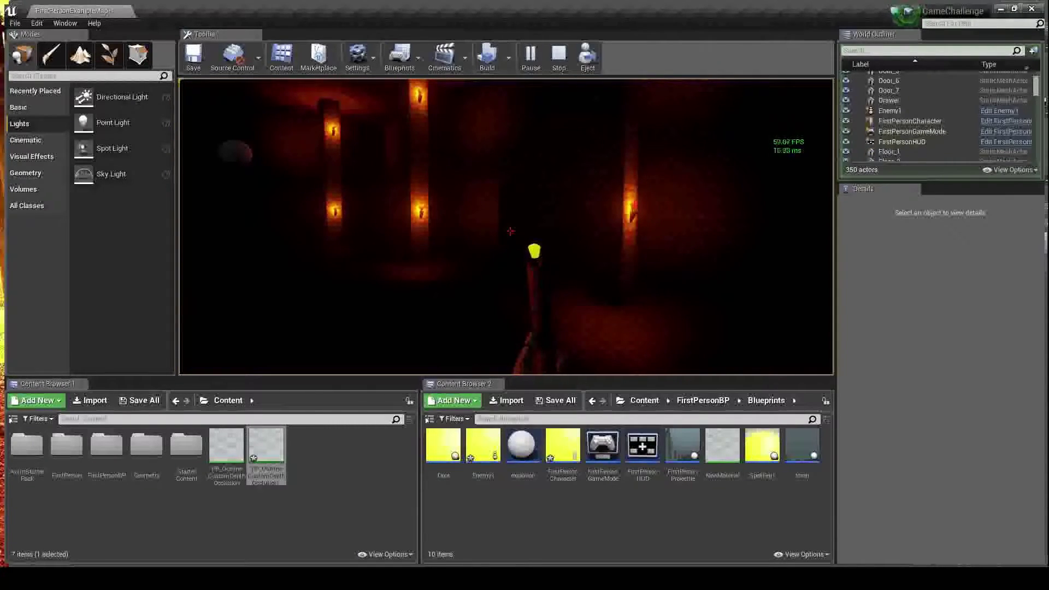
key("w")
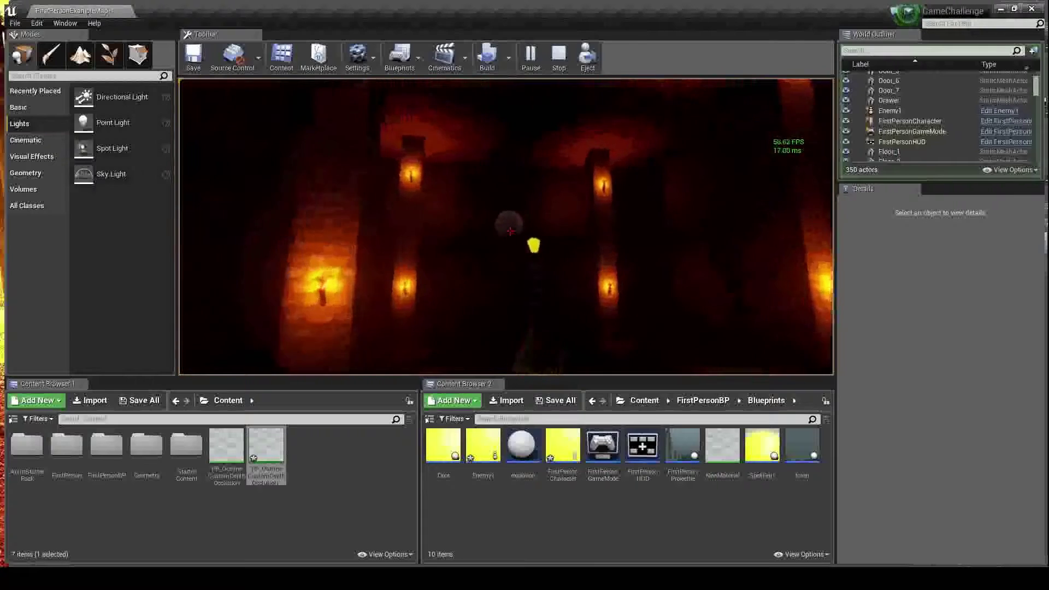
key("s")
key("w")
key("w")
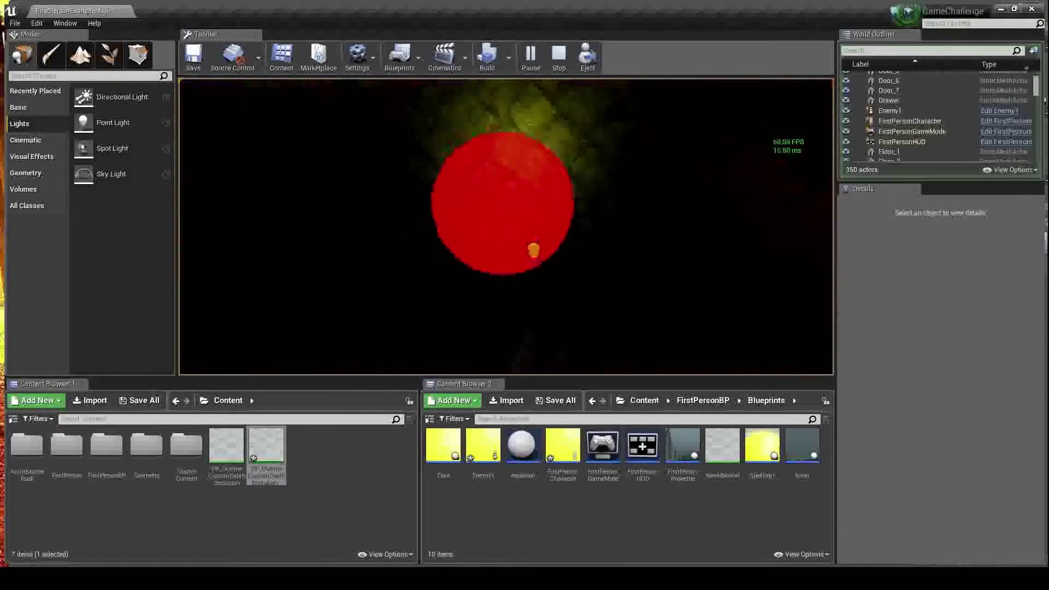
key("w")
key("a")
key("w")
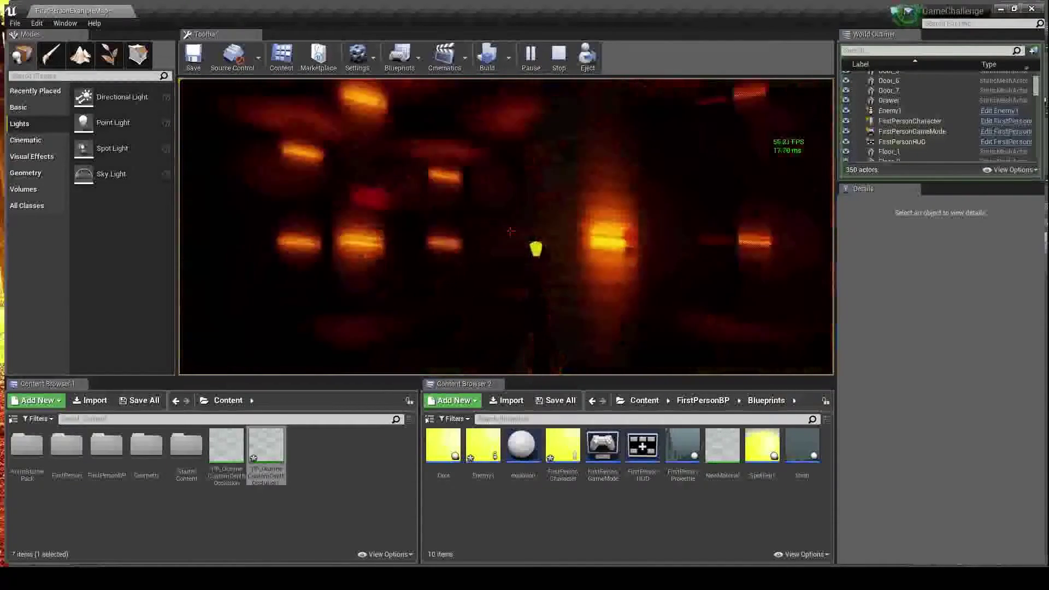
Fire projectiles across the pillared hall and examine the sphere's highlight from a distance.
left_click(510, 231)
key("w")
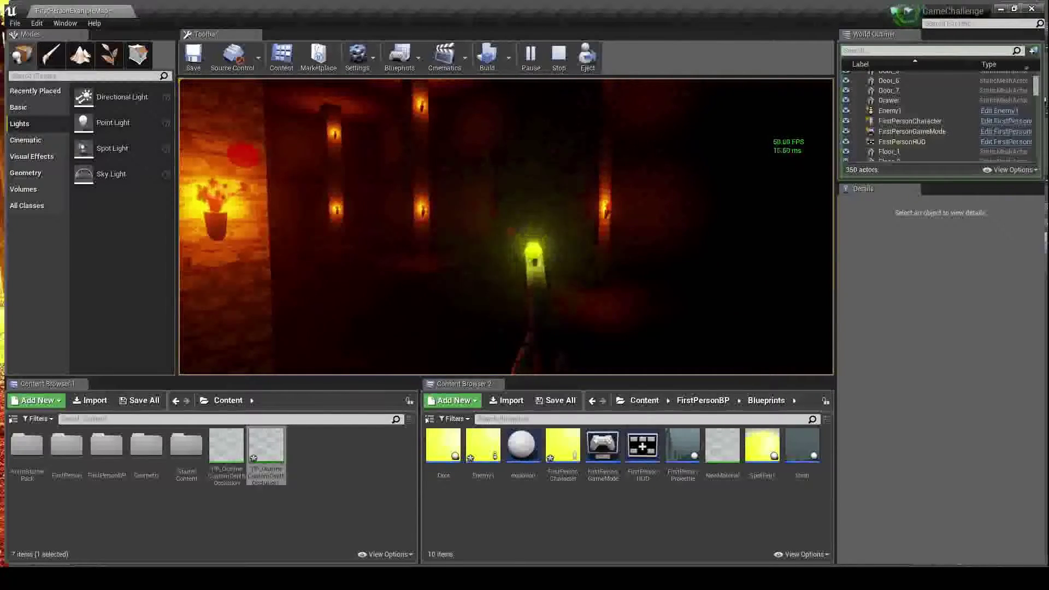
key("w")
left_click(510, 231)
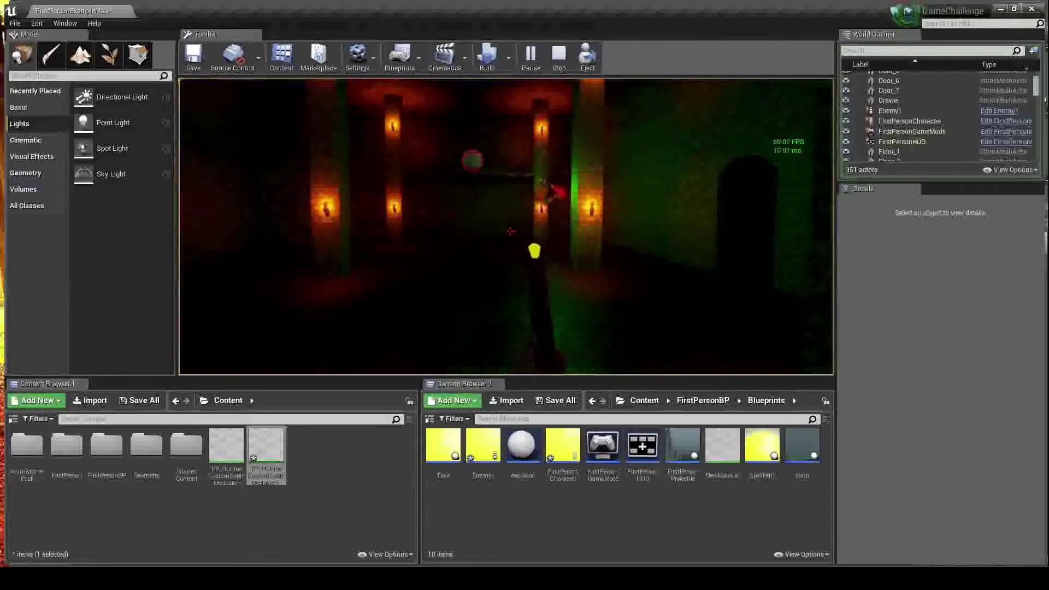
key("w")
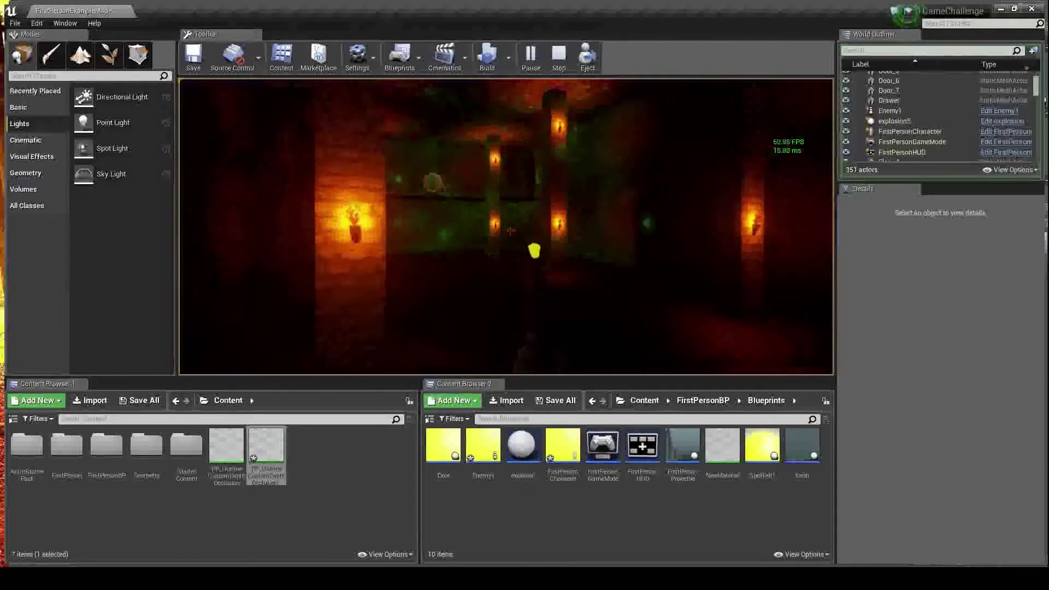
key("w")
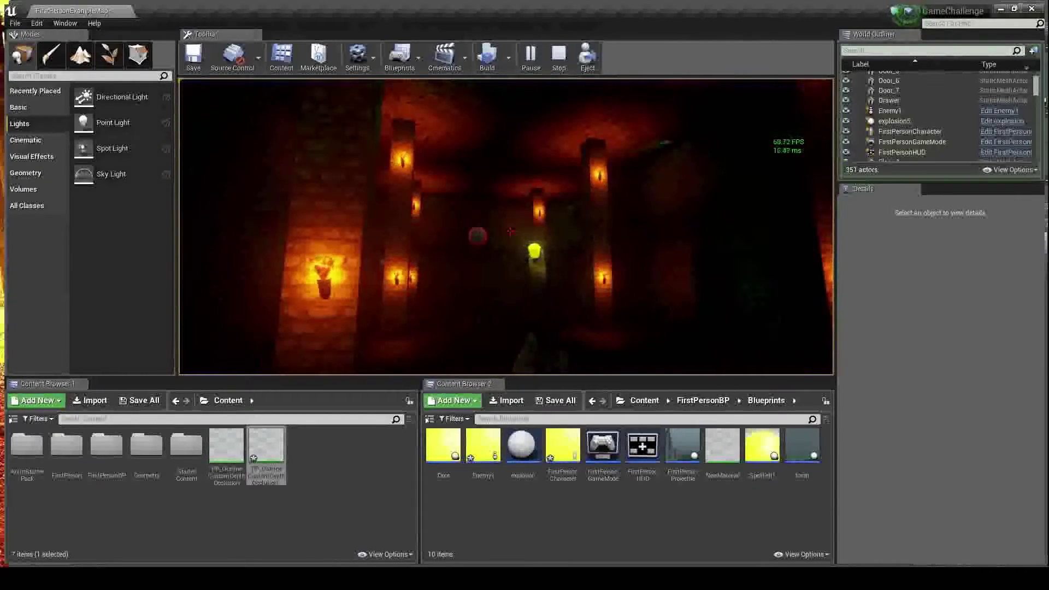
Fire more projectiles toward the floating sphere and compare its outline under the green explosion light.
key("w")
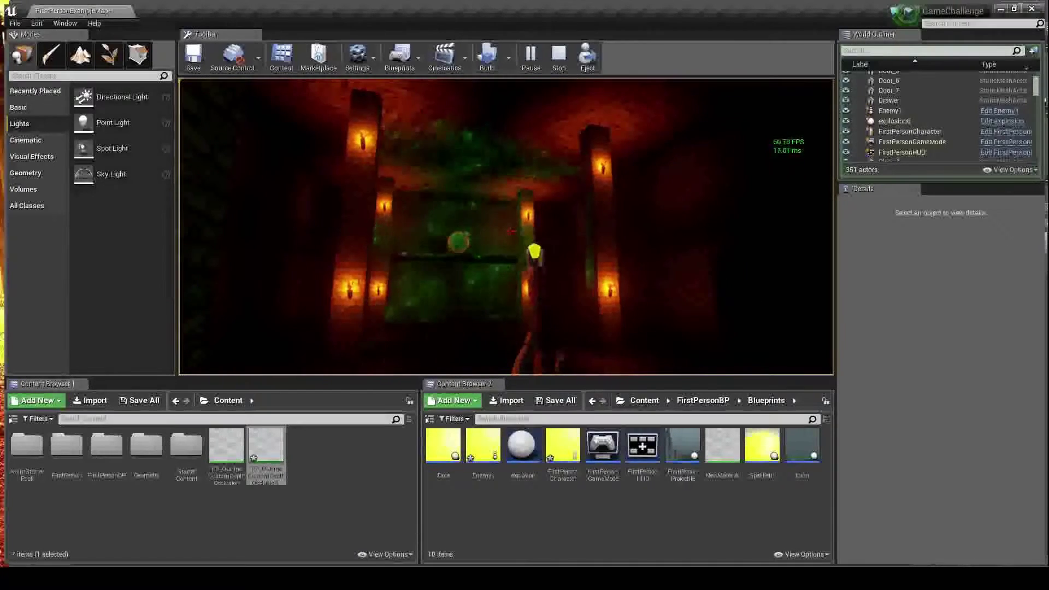
left_click(510, 231)
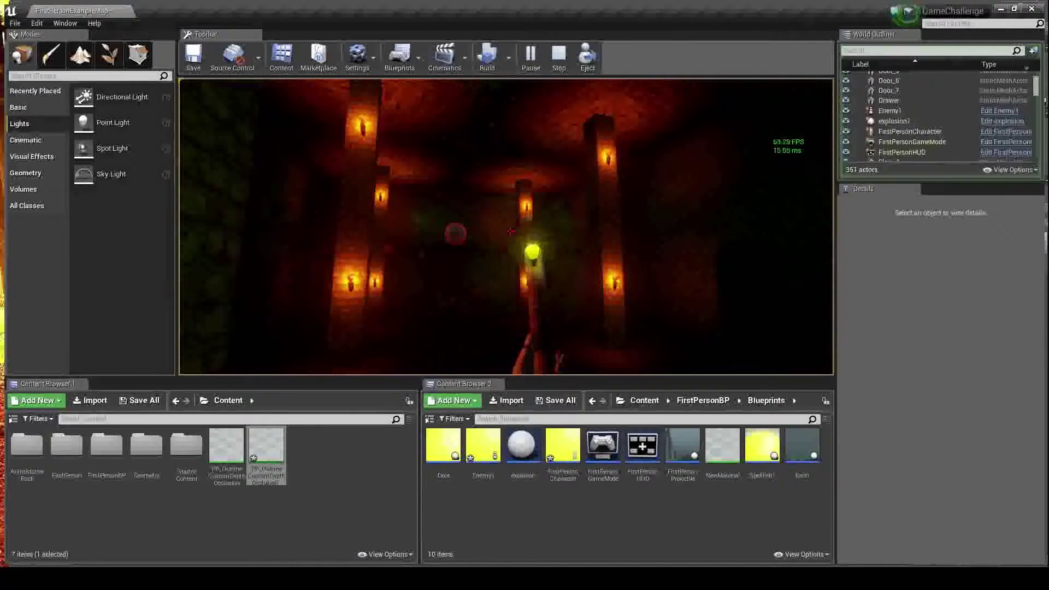
left_click(510, 231)
key("w")
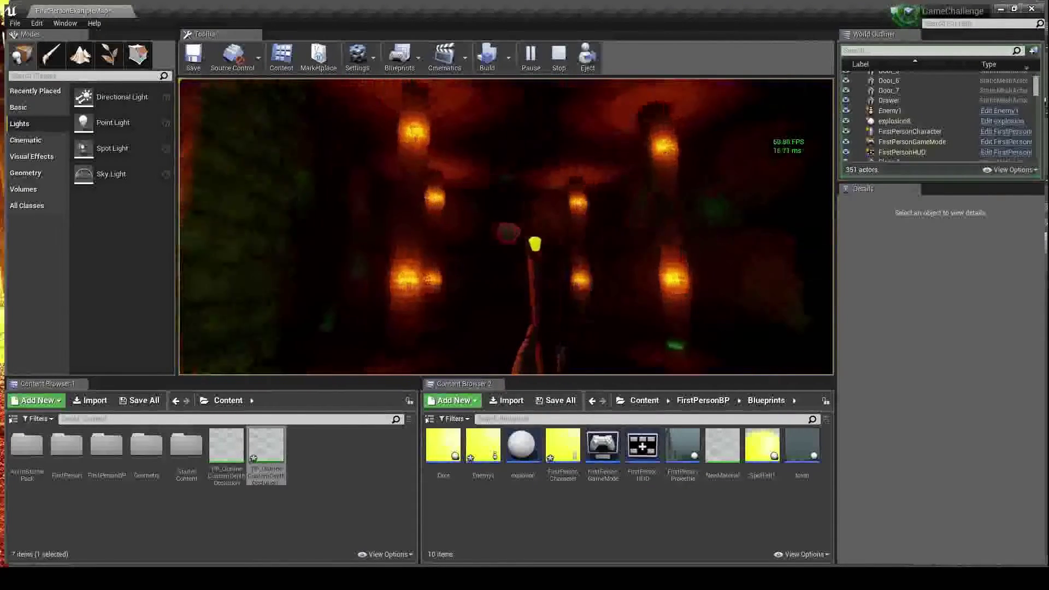
key("s")
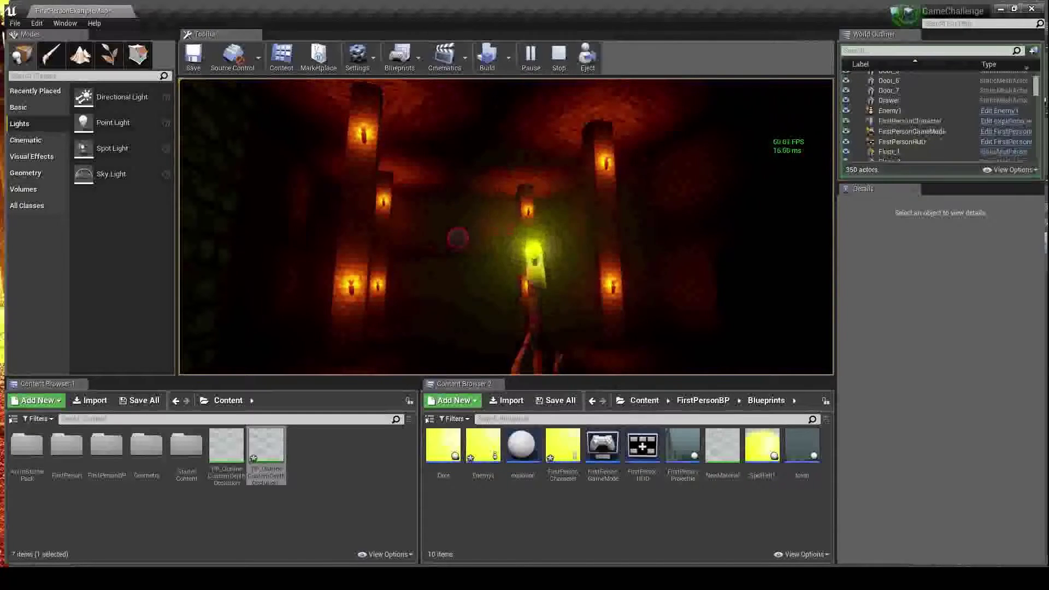
key("w")
left_click(510, 231)
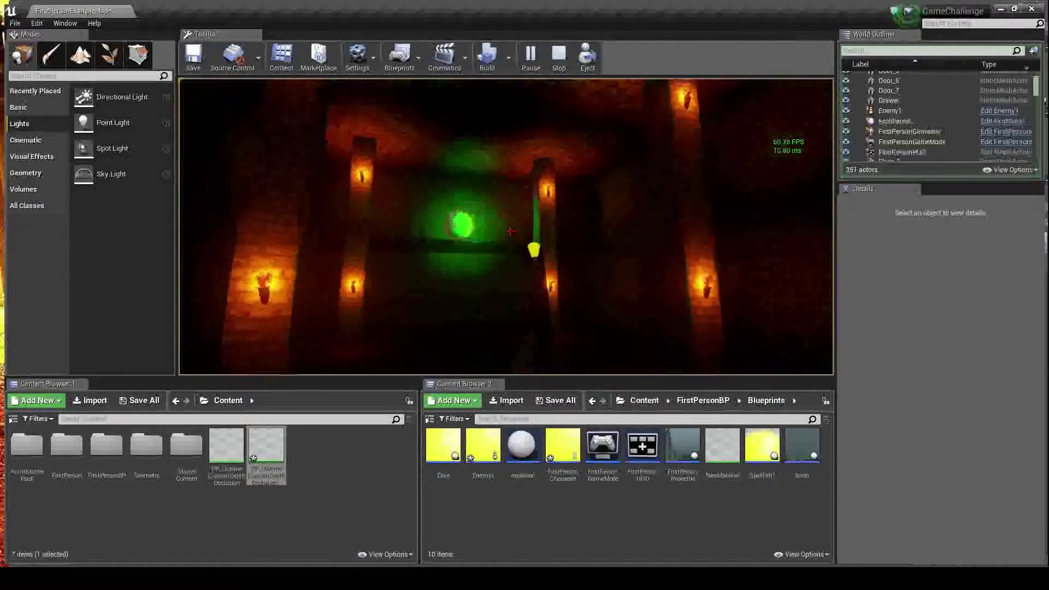
key("w")
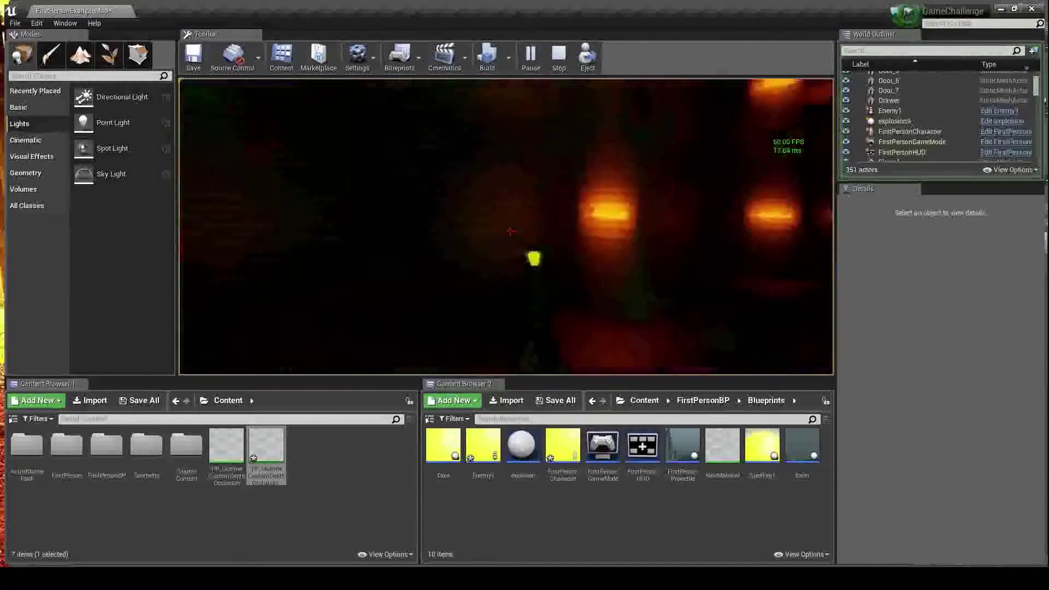
Roam the hall's floor and fire between the pillars to inspect the green light and sphere outline from other positions.
key("w")
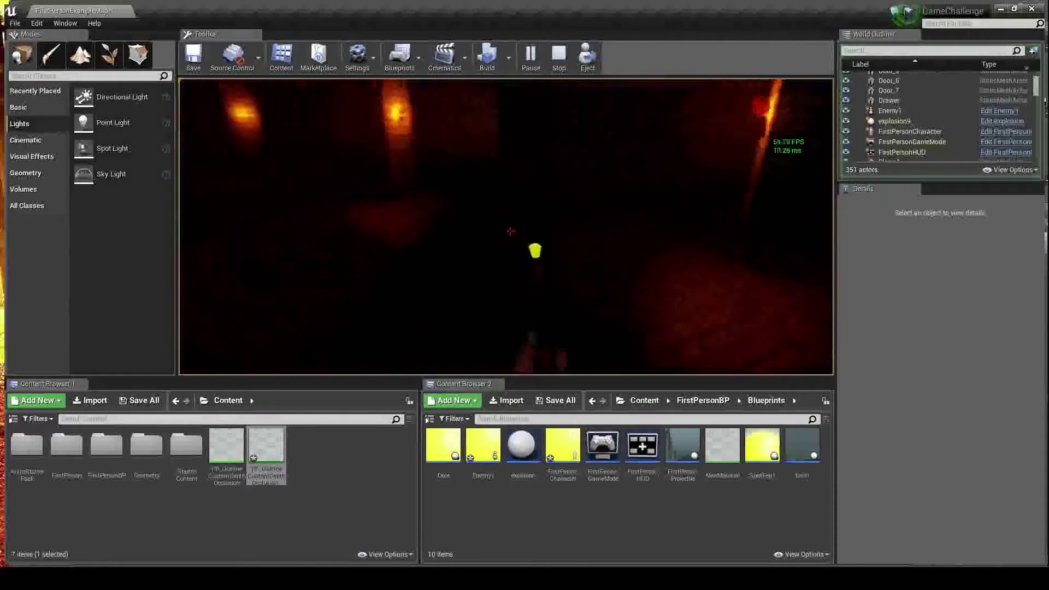
key("w")
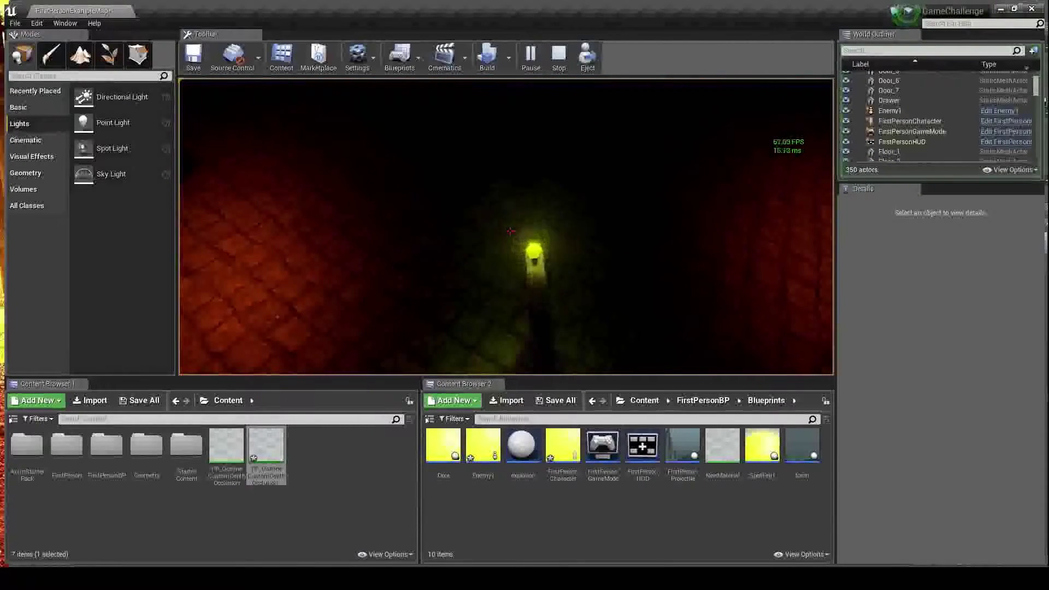
key("w")
left_click(510, 231)
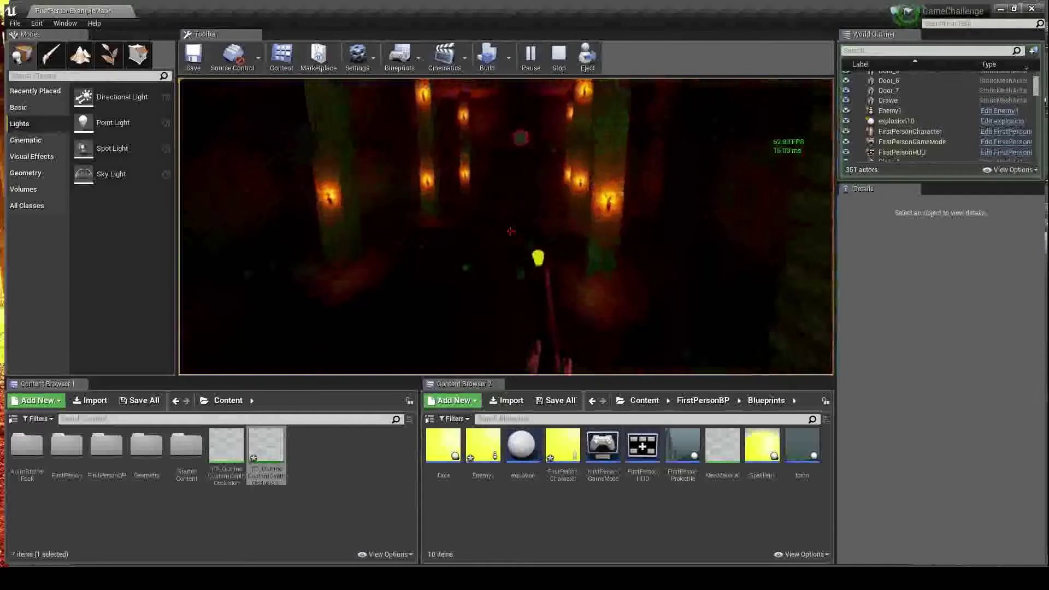
key("w")
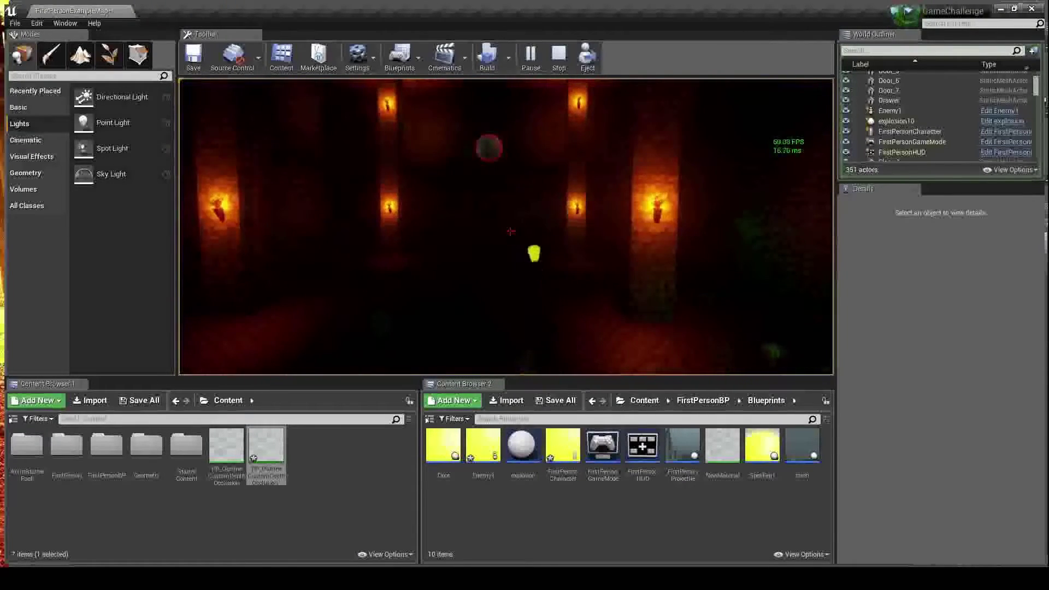
key("w")
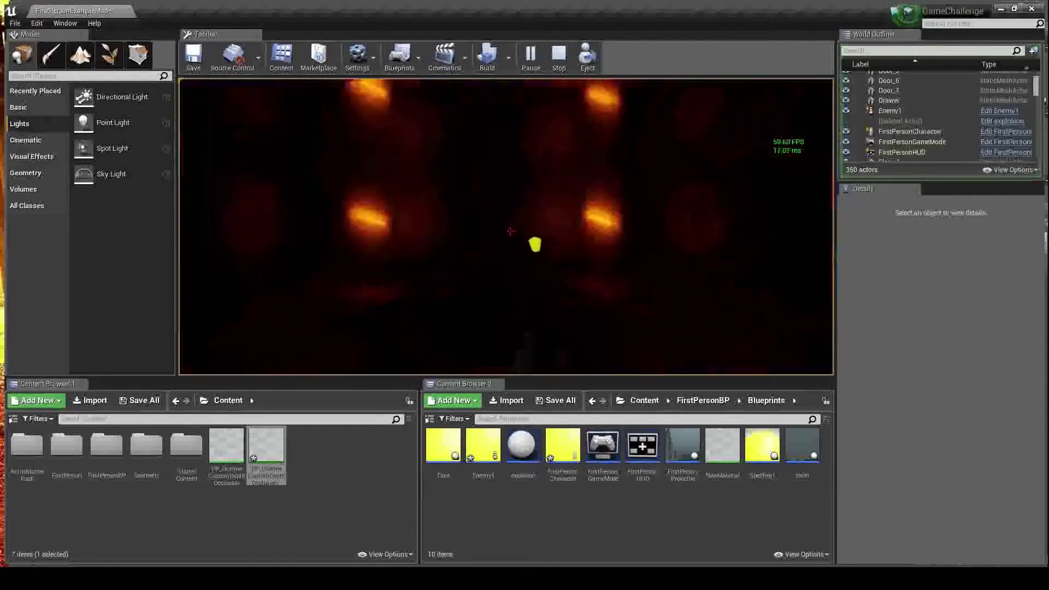
key("s")
left_click(511, 231)
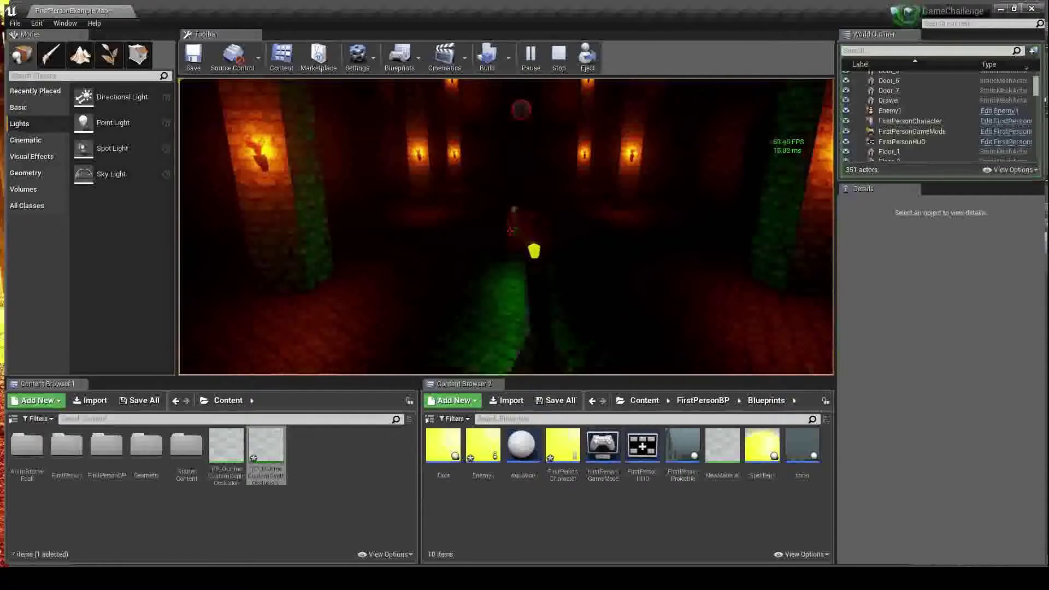
Walk along the hall's centre, fire at the far sphere and toward the side doorway, and end the play session.
key("w")
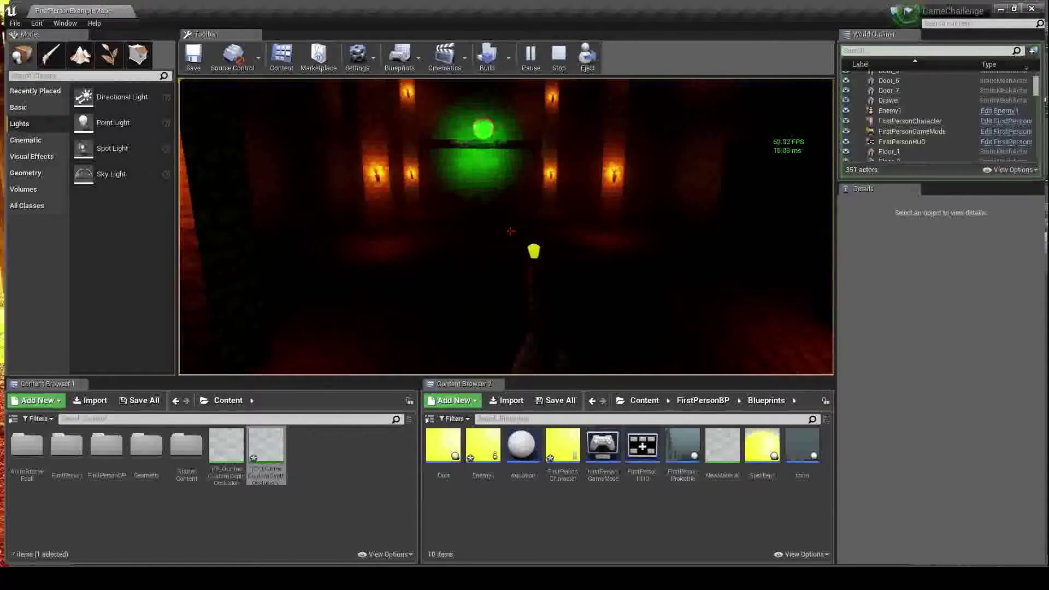
key("w")
key("s")
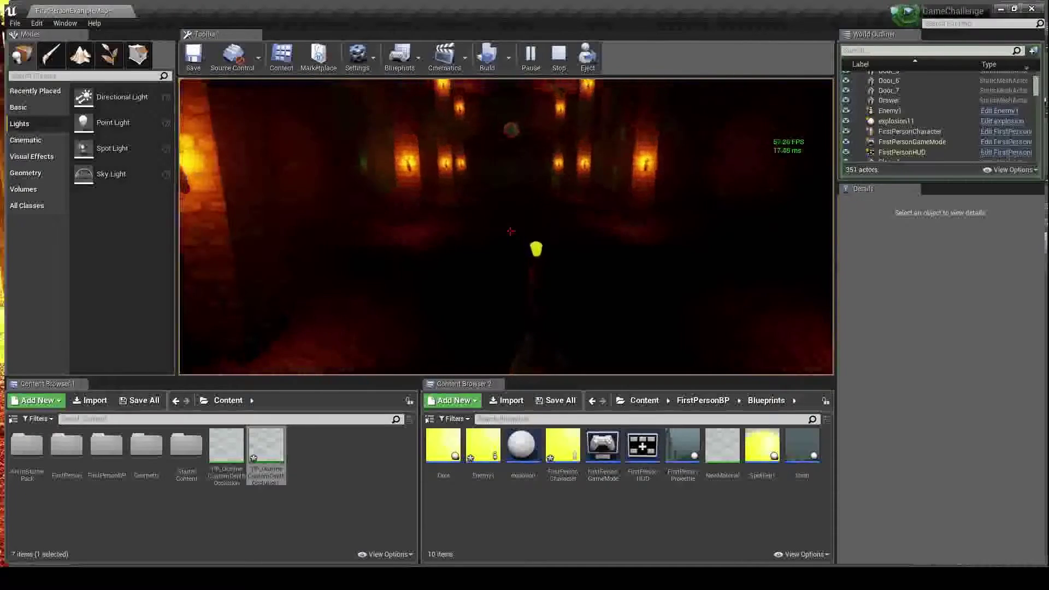
key("w")
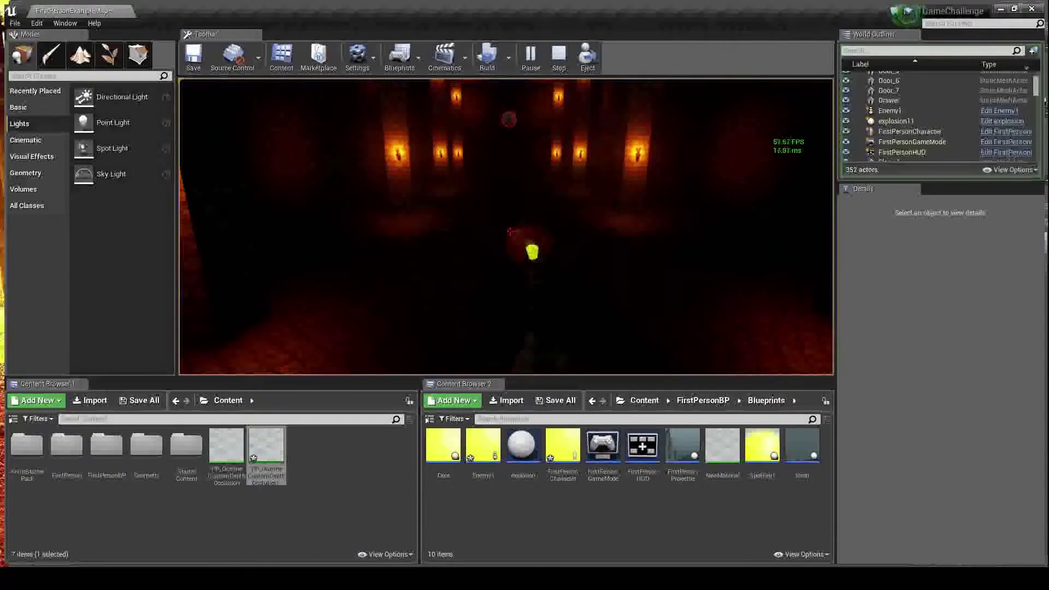
left_click(510, 231)
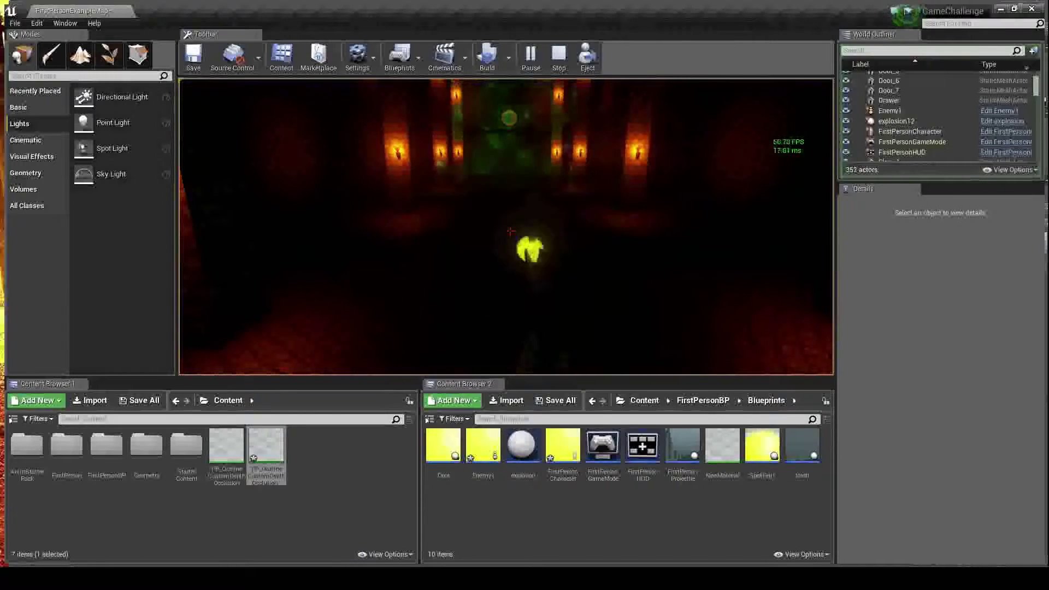
key("w")
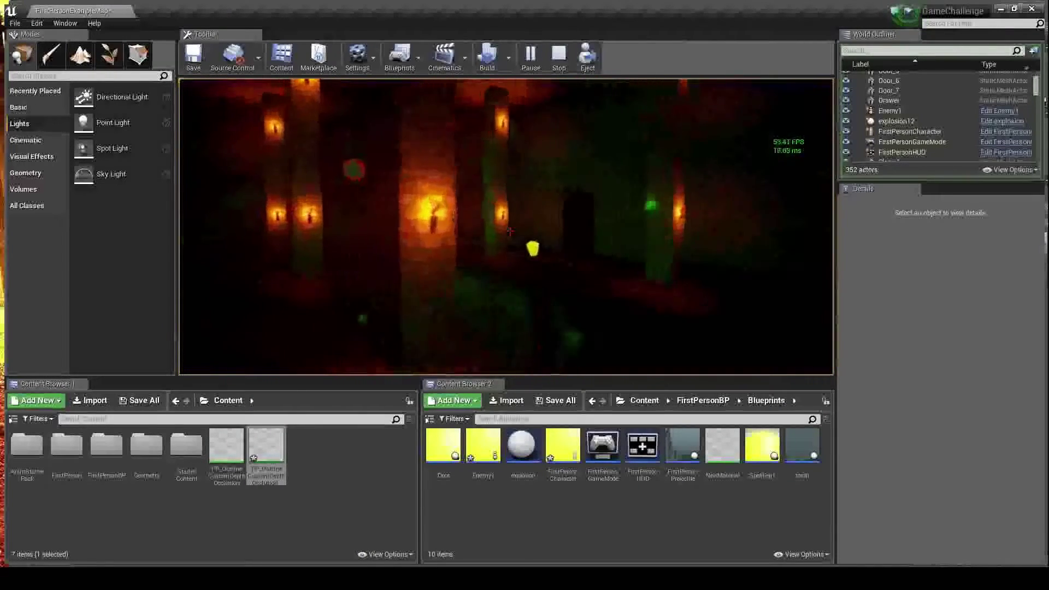
key("w")
left_click(510, 231)
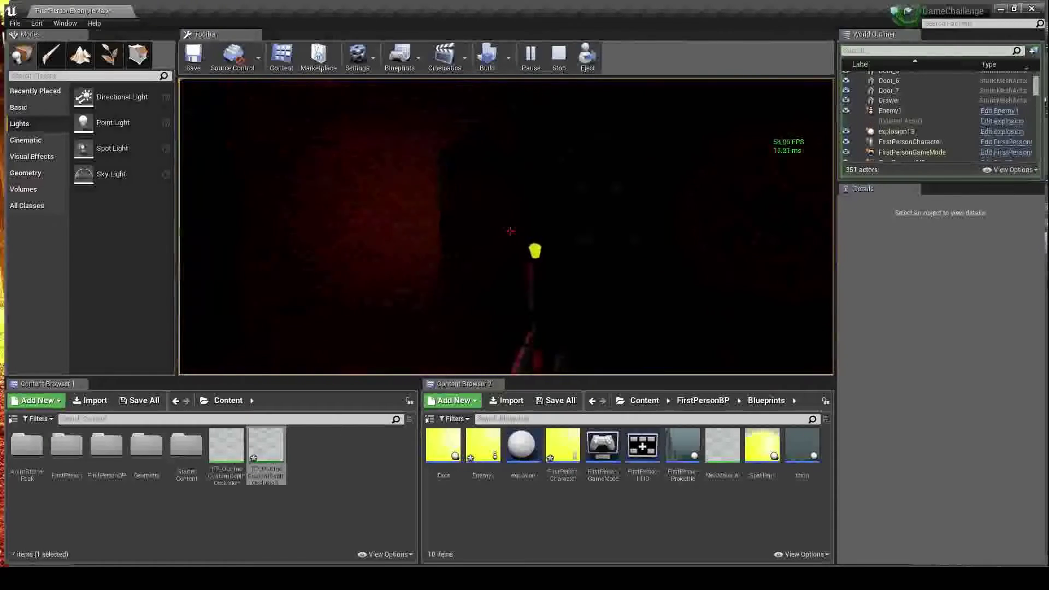
key("Escape")
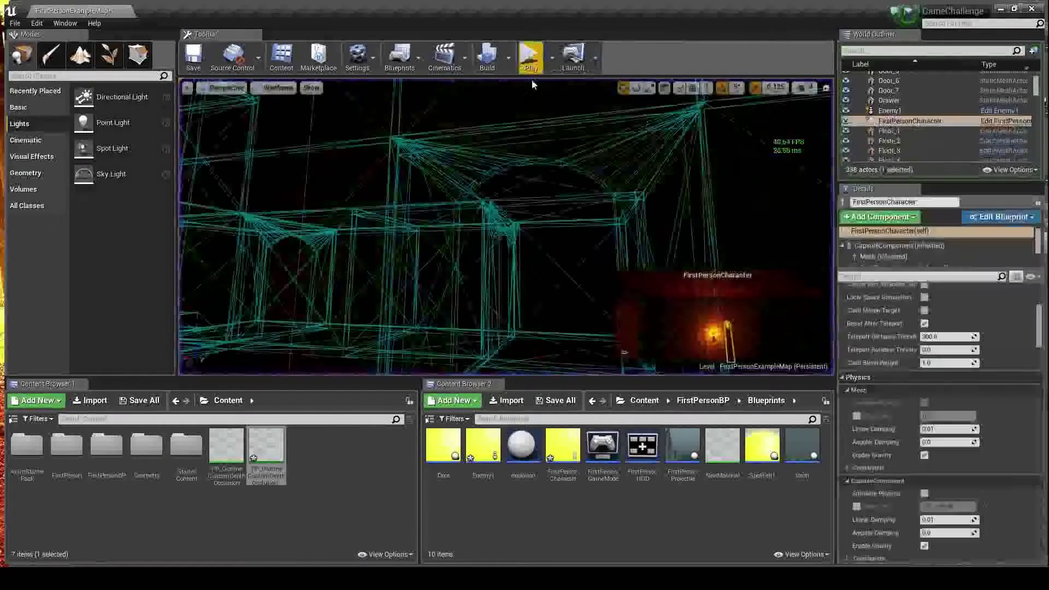
Switch the viewport to Unlit shading and fly out above the dungeon to inspect its corridors from outside.
left_click(276, 87)
left_click(314, 131)
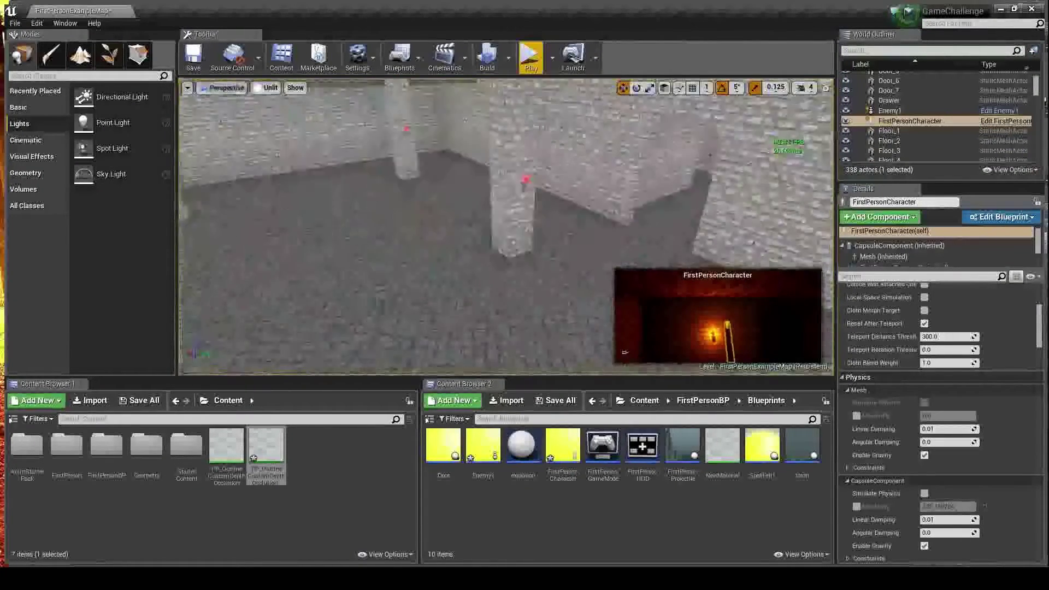
key("w")
right_click_drag(506, 227, 465, 264)
key("w")
key("w")
left_click(507, 227)
key("w")
right_click_drag(506, 227, 454, 221)
key("f")
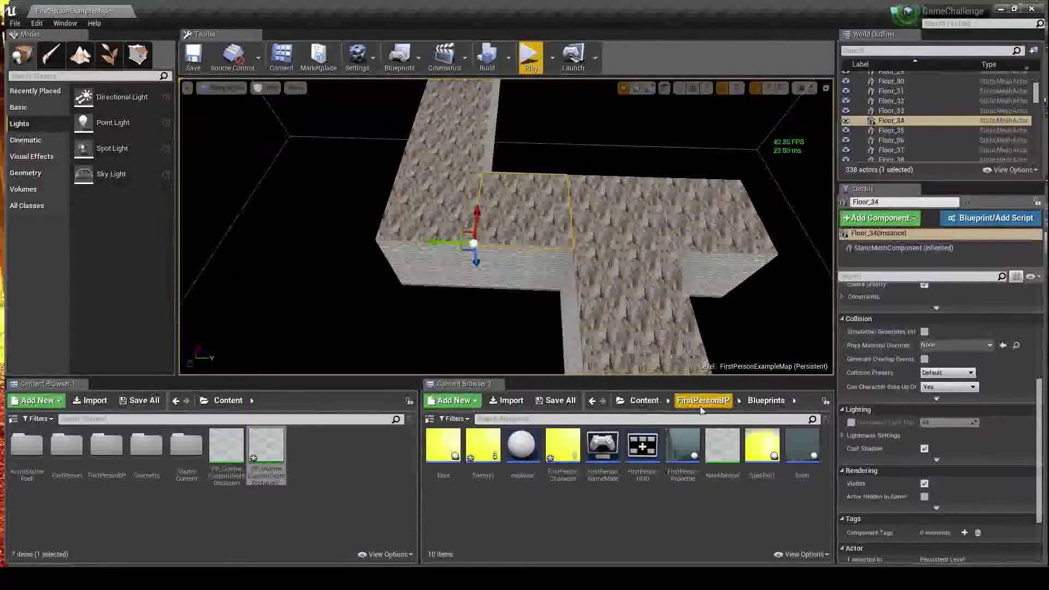
Open the FirstPersonBP BuildingBlocks folder and compare its door and door-frame meshes with the arched door placed in the level.
left_click(701, 402)
double_click(485, 451)
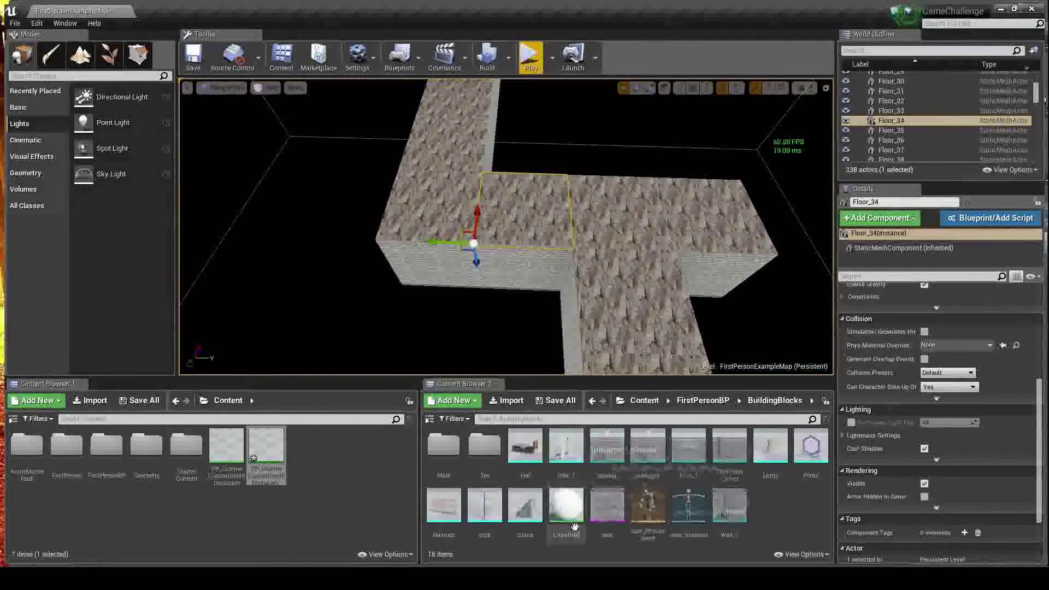
left_click(566, 447)
left_click(610, 447)
left_click(648, 449)
key("w")
right_click_drag(612, 224, 450, 145)
left_click(519, 150)
Examine the Floor_1 and floor pillar corner meshes and select a matching pillar corner in the pillared hall.
left_click(689, 447)
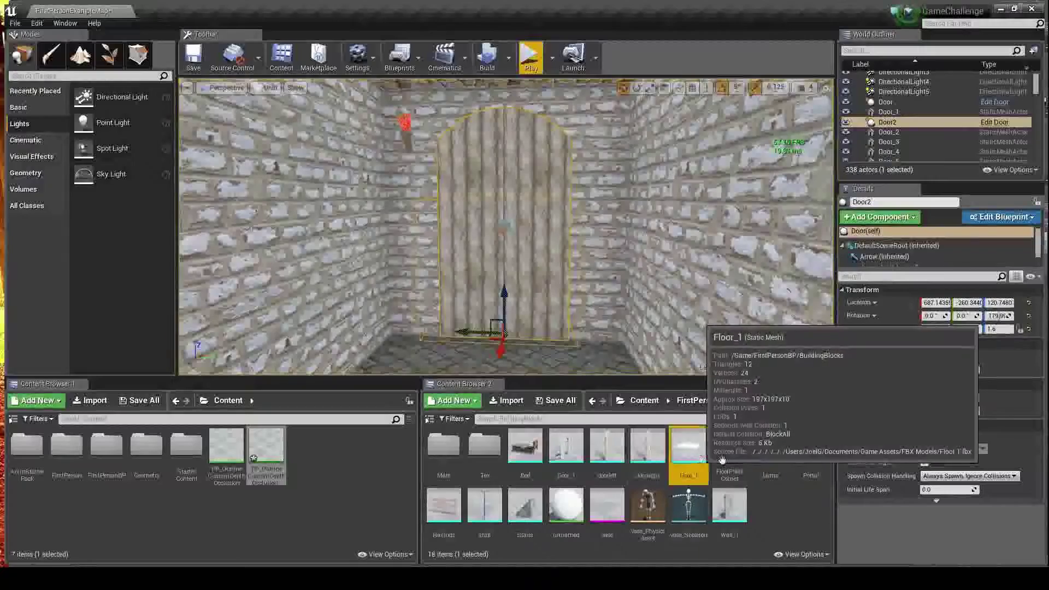
left_click_drag(733, 455, 461, 166)
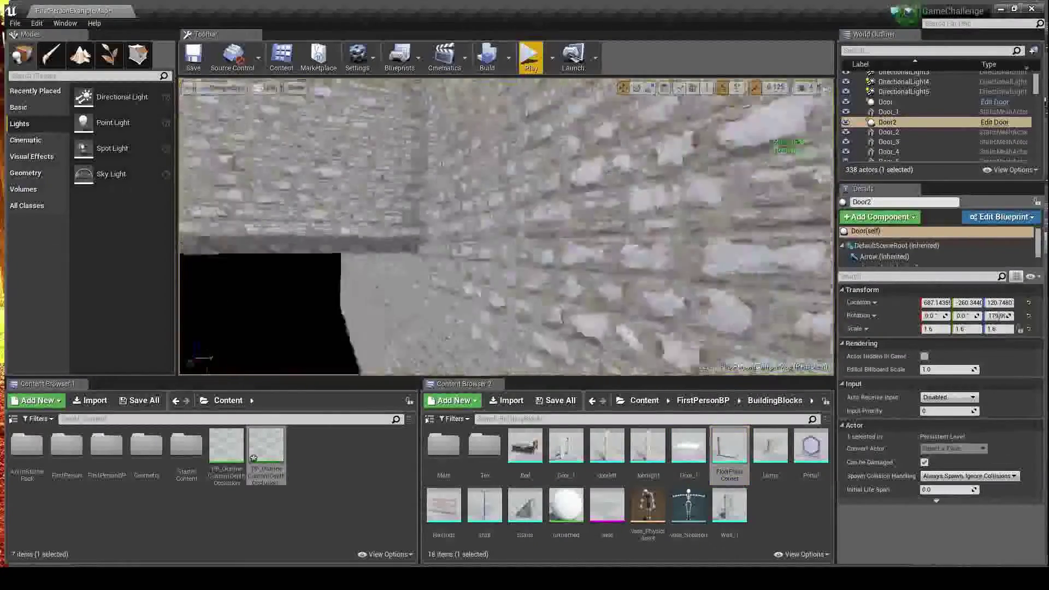
right_click_drag(551, 271, 563, 271)
left_click(551, 272)
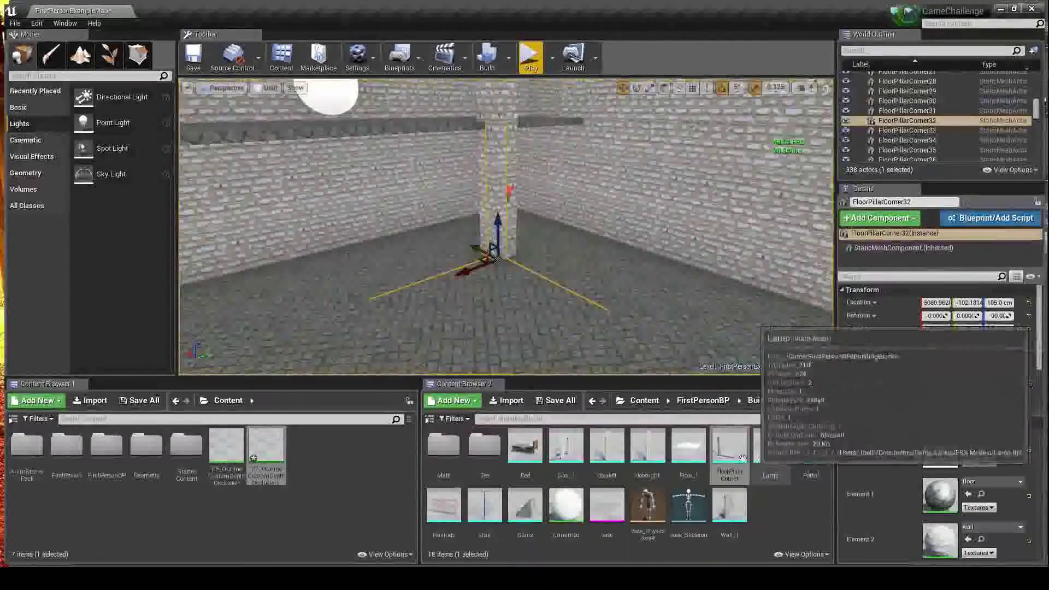
Examine the stairs and railing meshes and find where they are used in the level.
left_click(525, 511)
right_click_drag(525, 306, 629, 296)
right_click_drag(506, 227, 371, 256)
left_click(444, 508)
right_click_drag(470, 306, 491, 287)
Select a roof tile at the end room and survey the dungeon's room and corridor layout from above.
right_click_drag(183, 117, 184, 117)
left_click(572, 246)
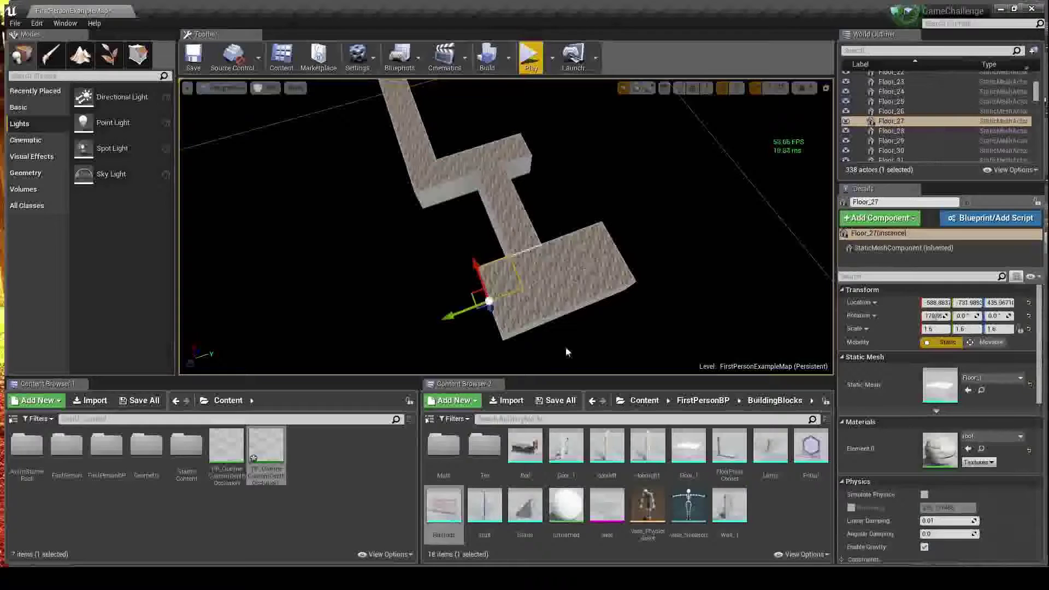
right_click_drag(680, 242, 594, 232)
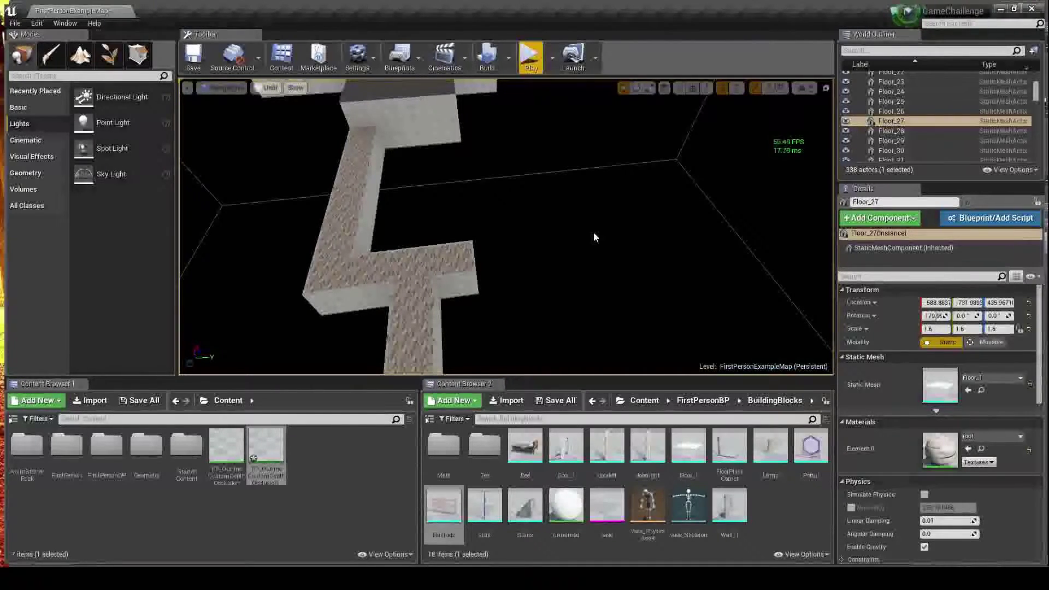
key("Escape")
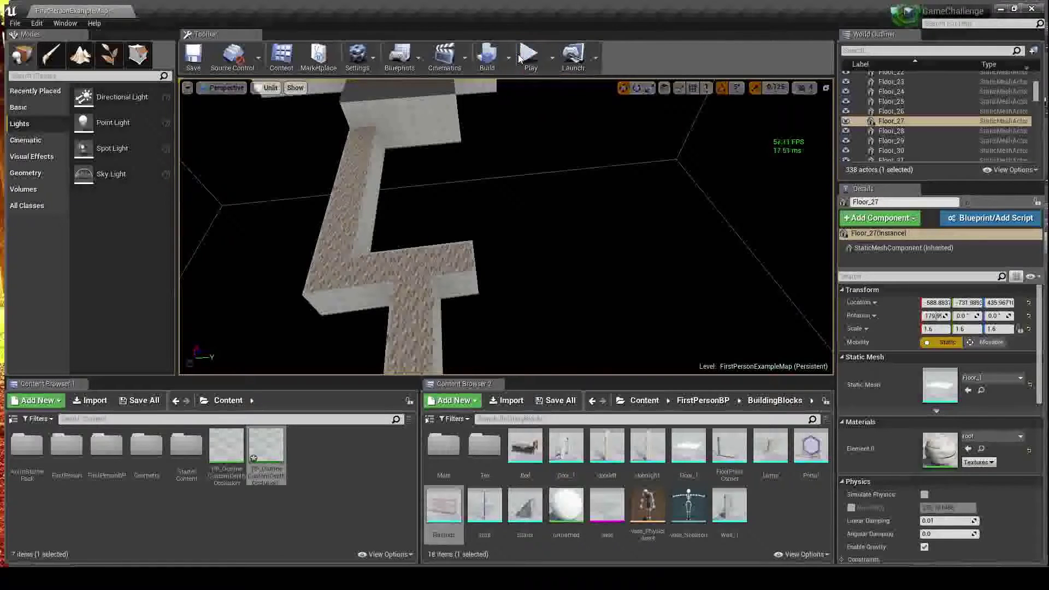
Start a play session, fire a projectile along the torch-lit corridor and walk up to the wooden door.
left_click(520, 58)
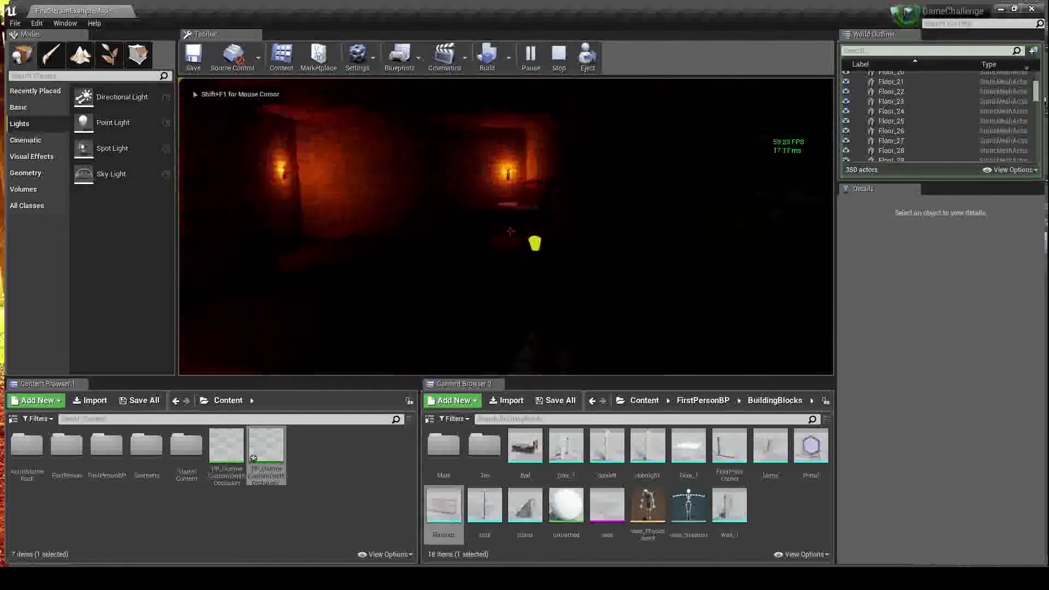
key("w")
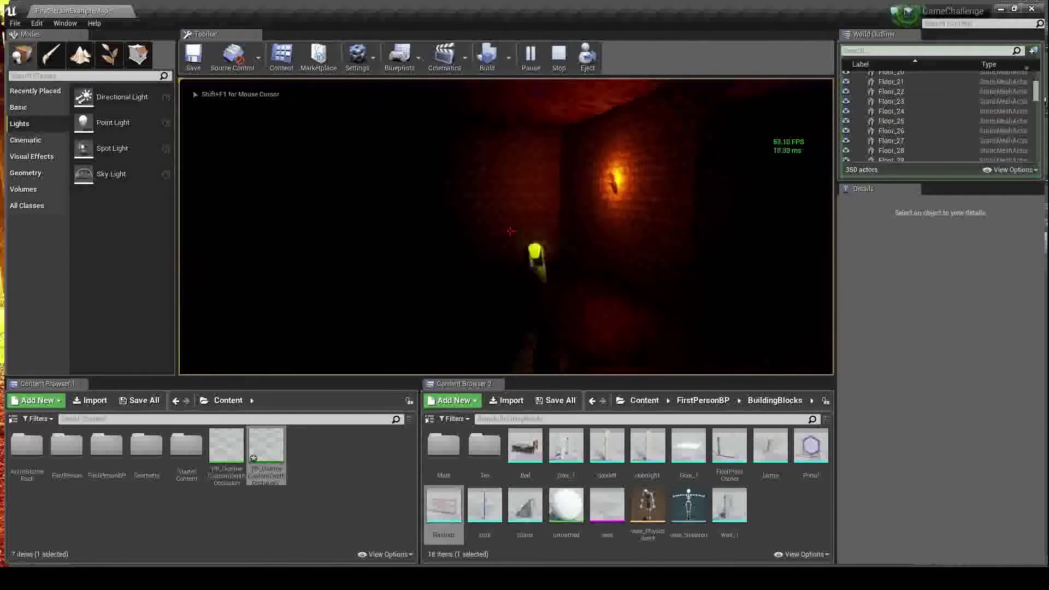
left_click(509, 231)
key("w")
key("w")
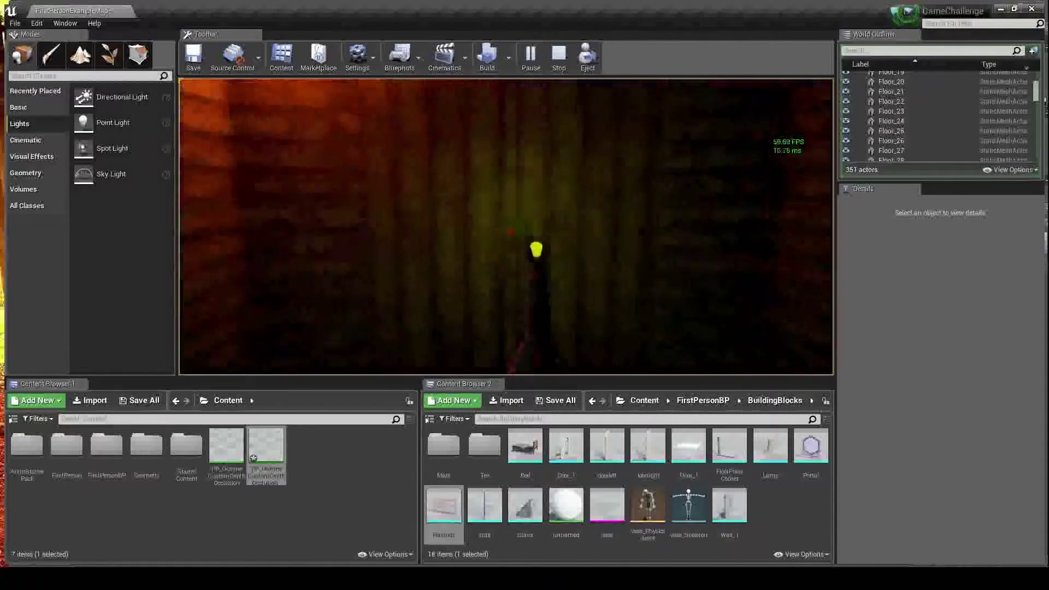
Walk through the dark passage into the pillared hall and view the floating sphere among the torch-lit pillars.
key("w")
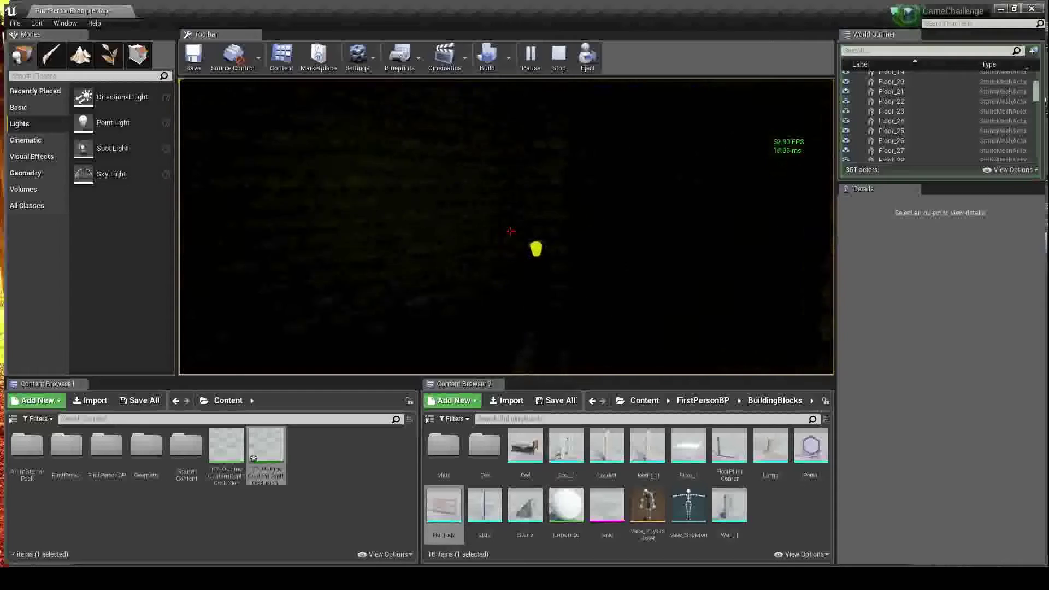
key("w")
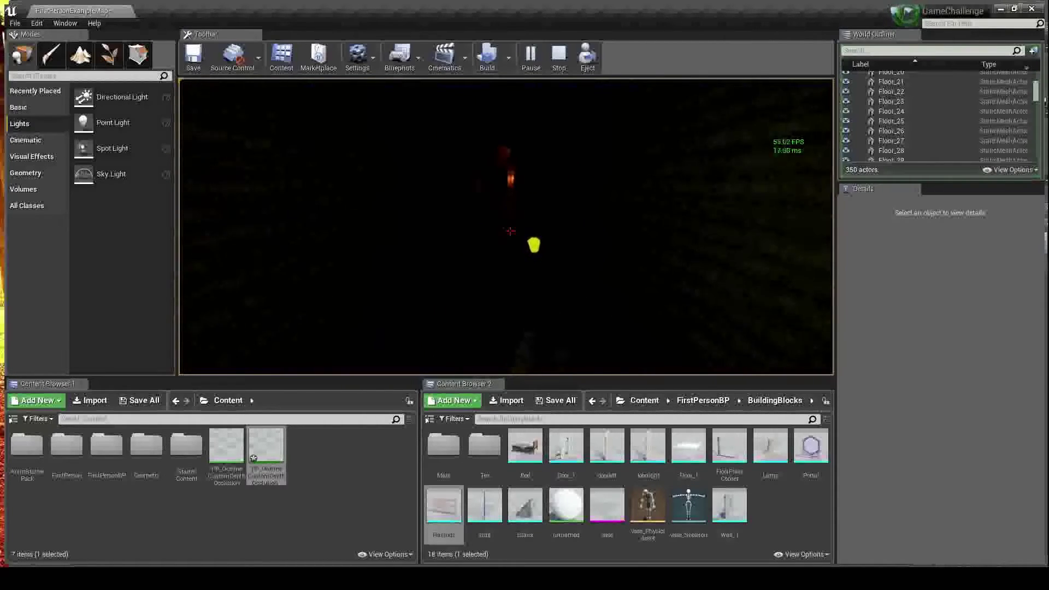
key("w")
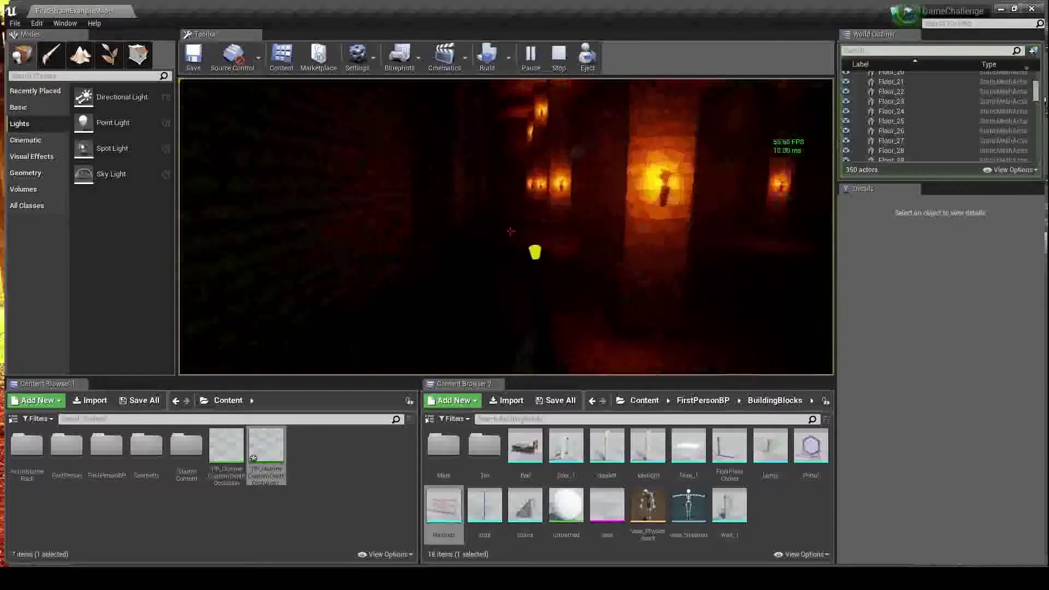
key("w")
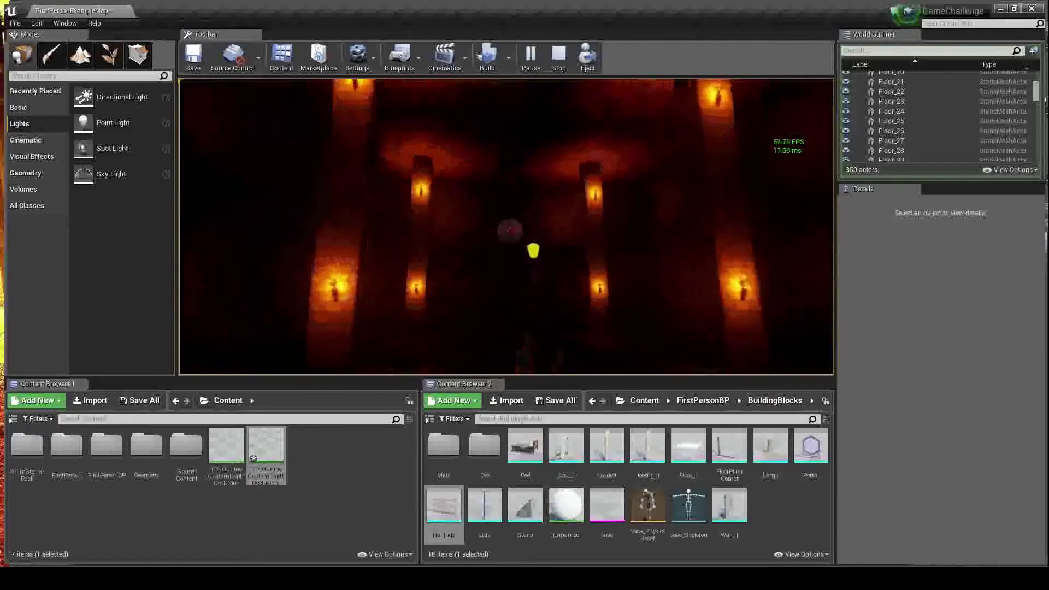
key("w")
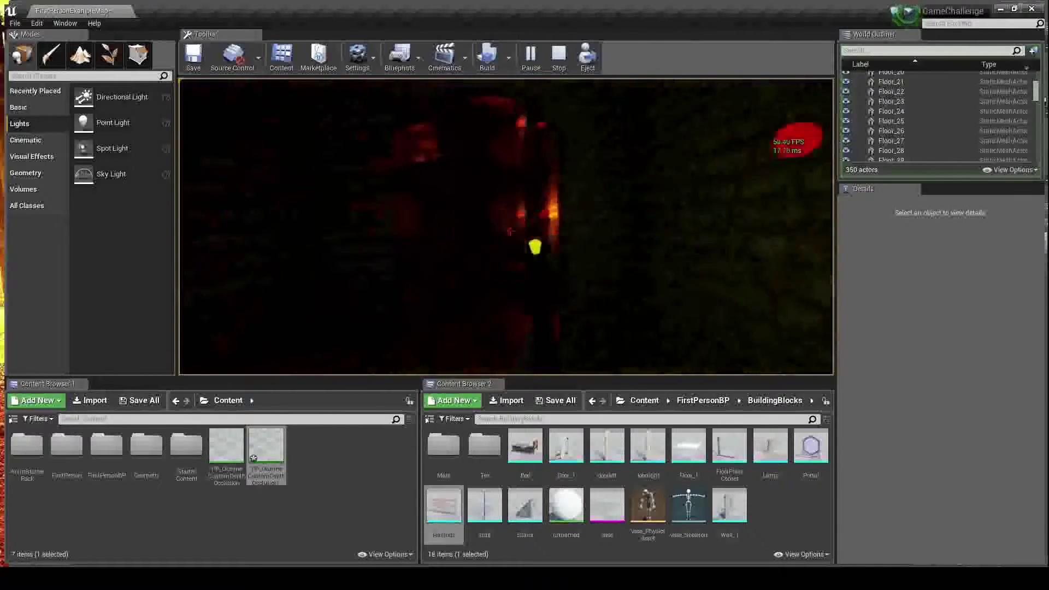
Fire projectiles from the side passage into the hall and examine how the sphere's outline looks behind walls and pillars.
left_click(510, 232)
key("w")
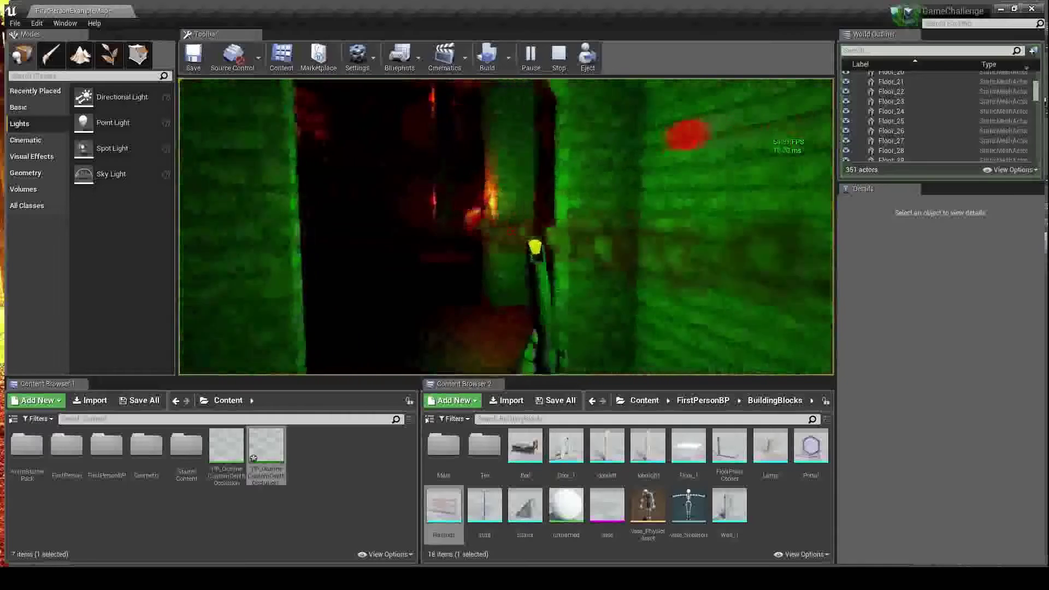
key("w")
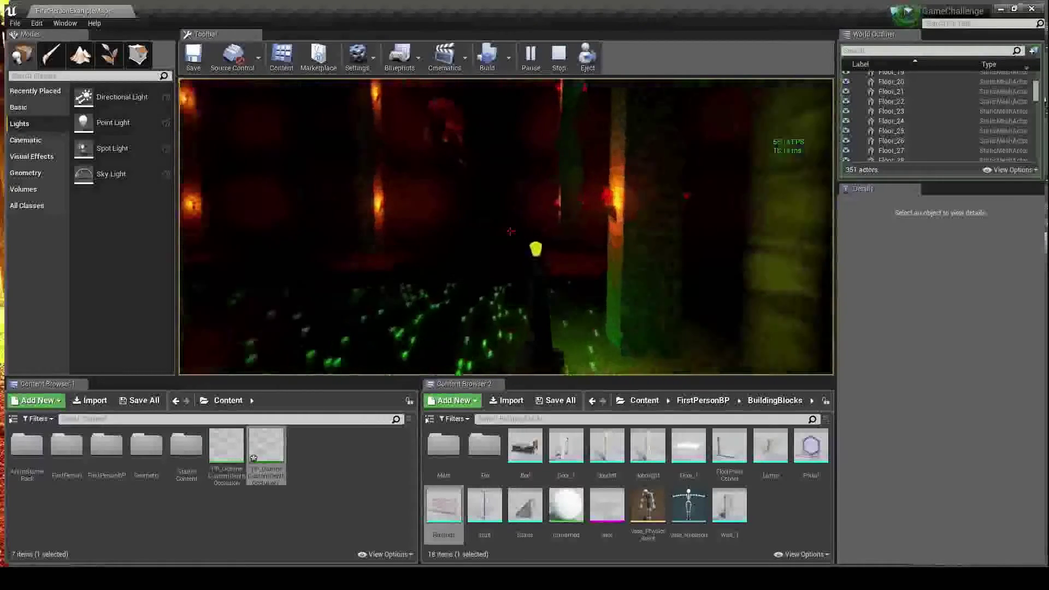
left_click(510, 231)
key("a")
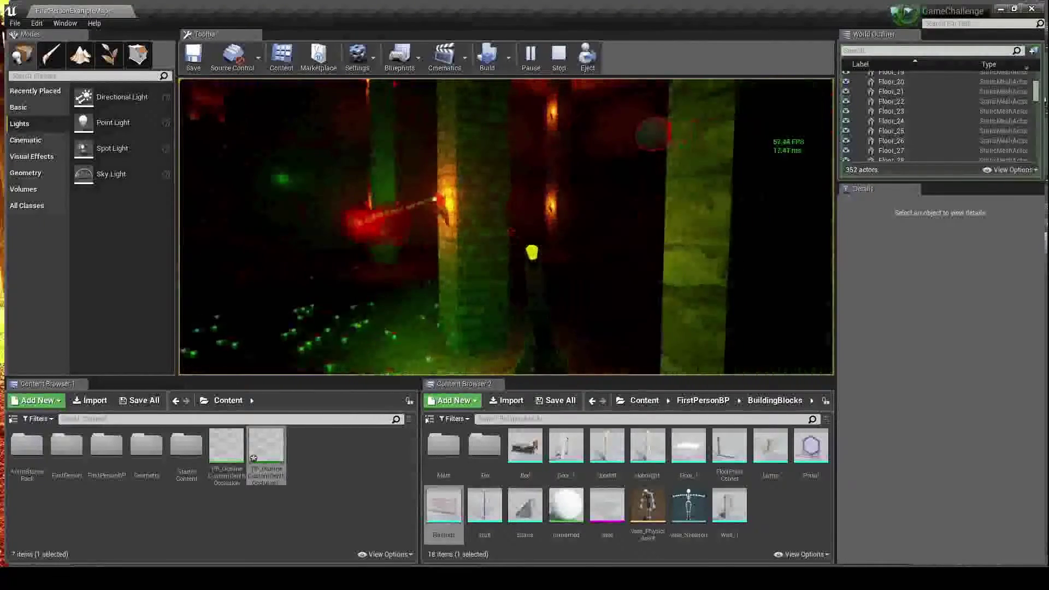
Return to the dark side passage and fire along it to compare the sphere's highlight when hidden and in view.
key("w")
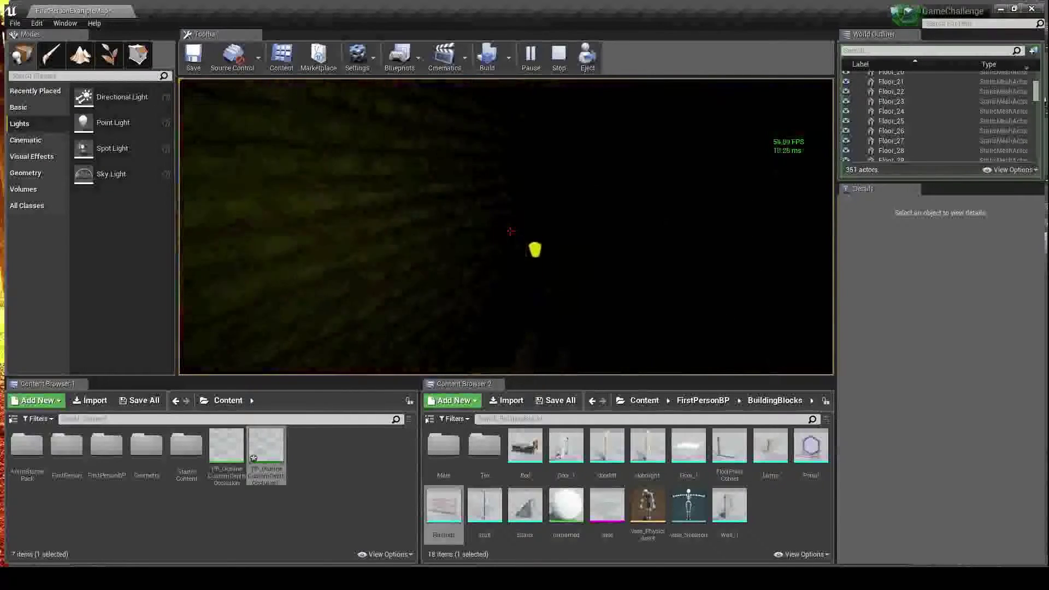
key("w")
left_click(510, 231)
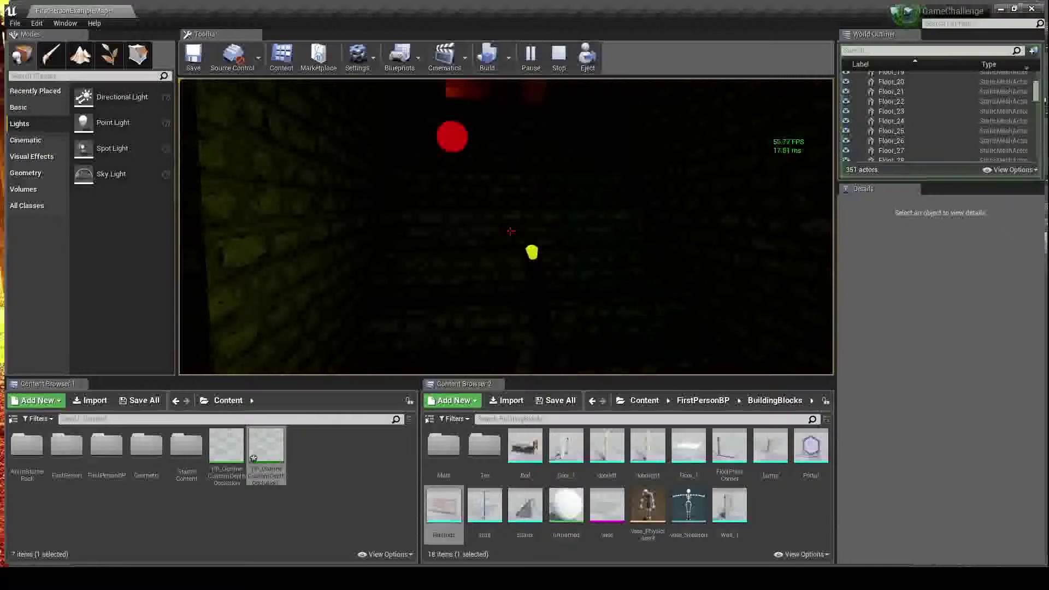
key("alt+Tab")
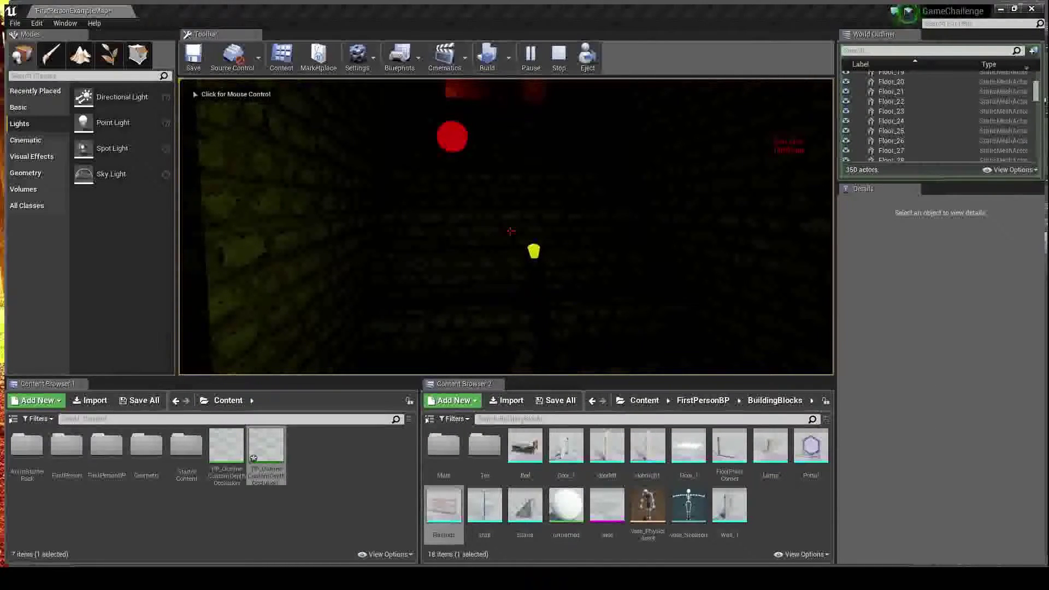
left_click(218, 174)
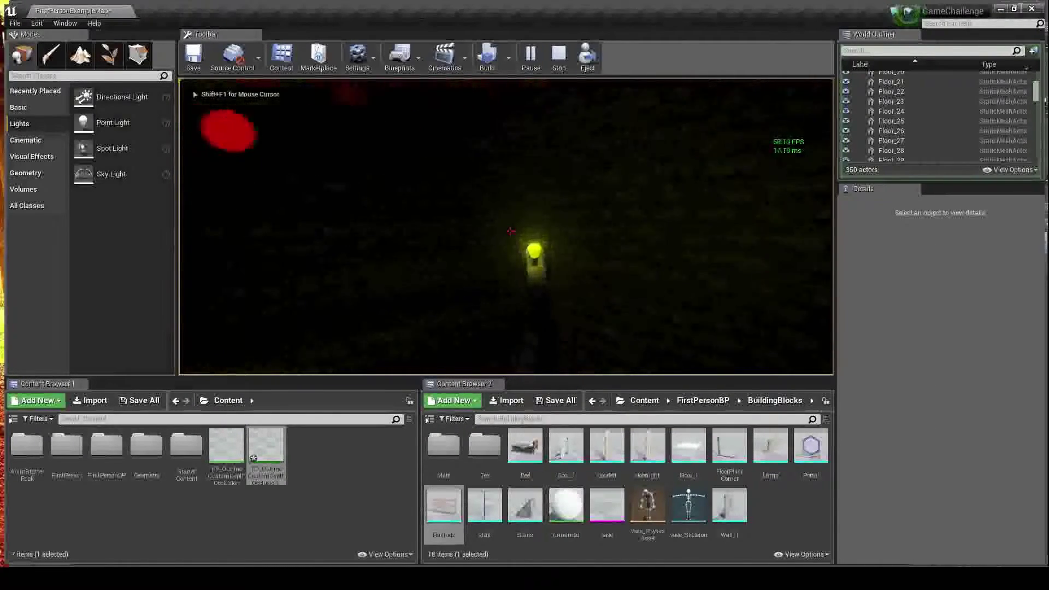
left_click(511, 231)
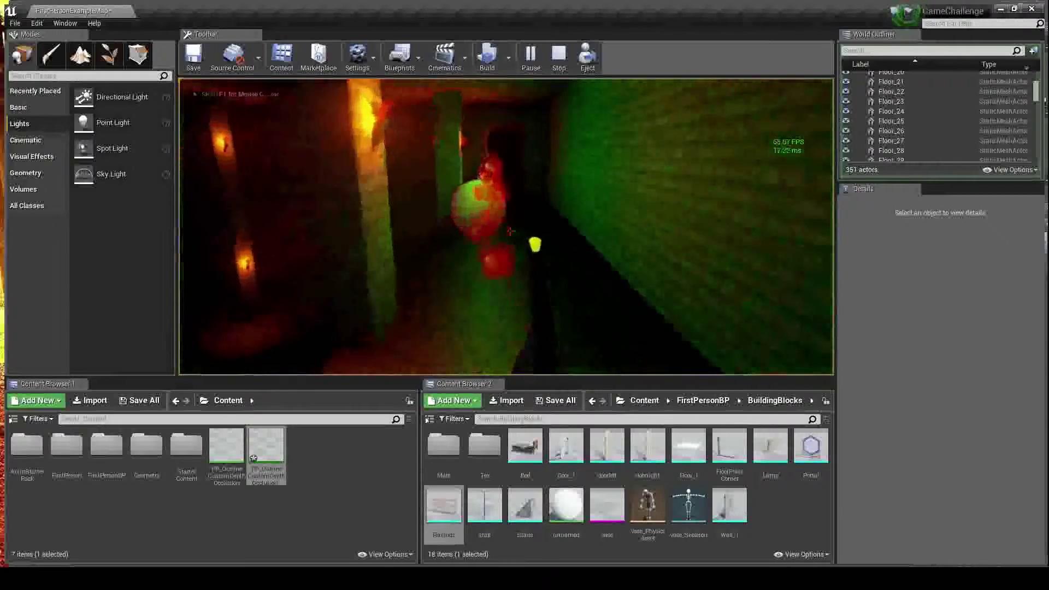
Walk to the wall opening overlooking the pillared hall and fire a projectile through it.
key("w")
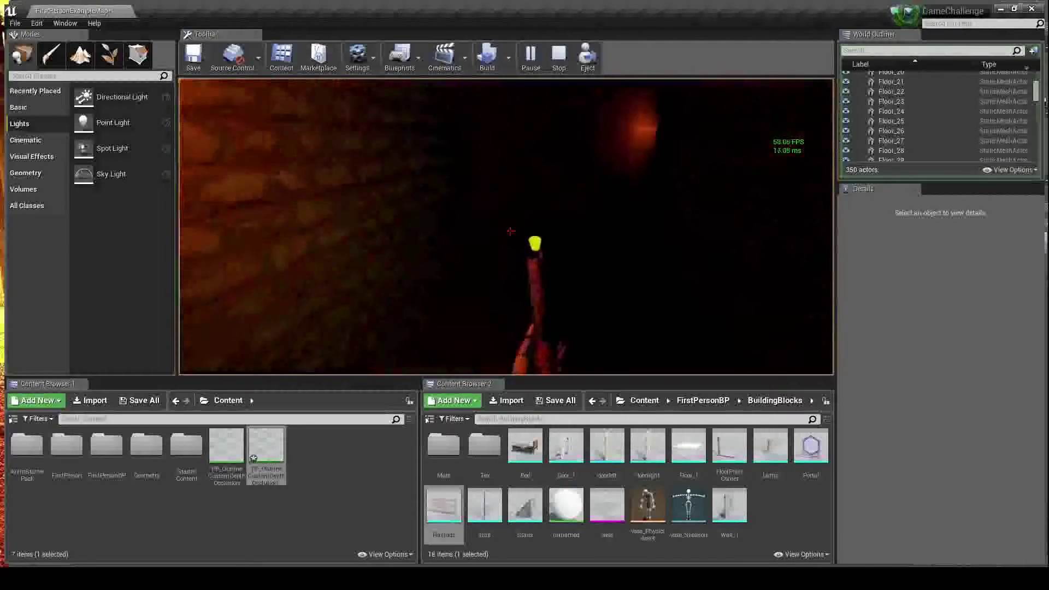
key("w")
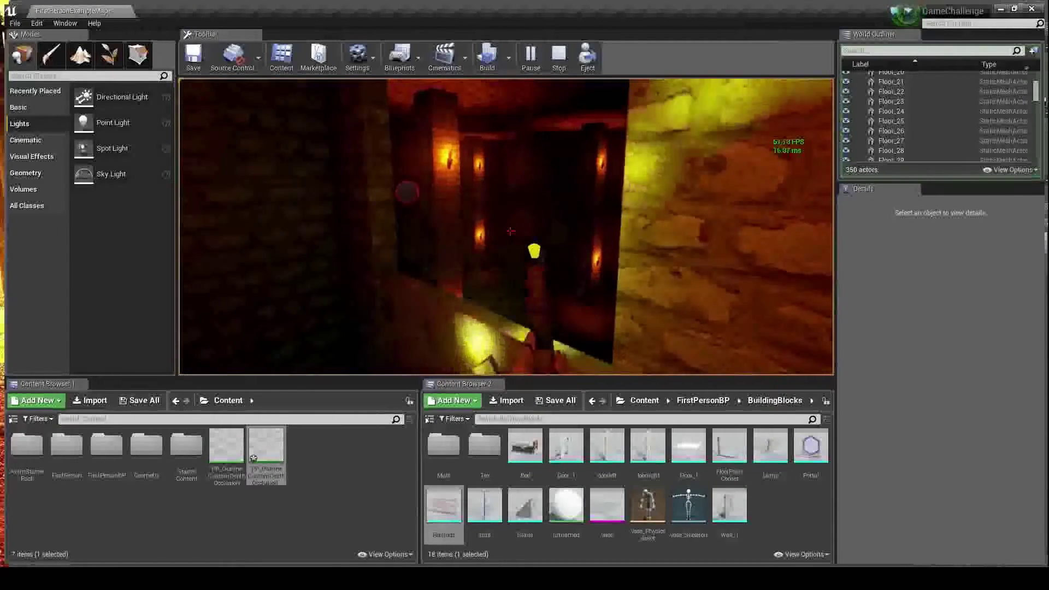
left_click(511, 232)
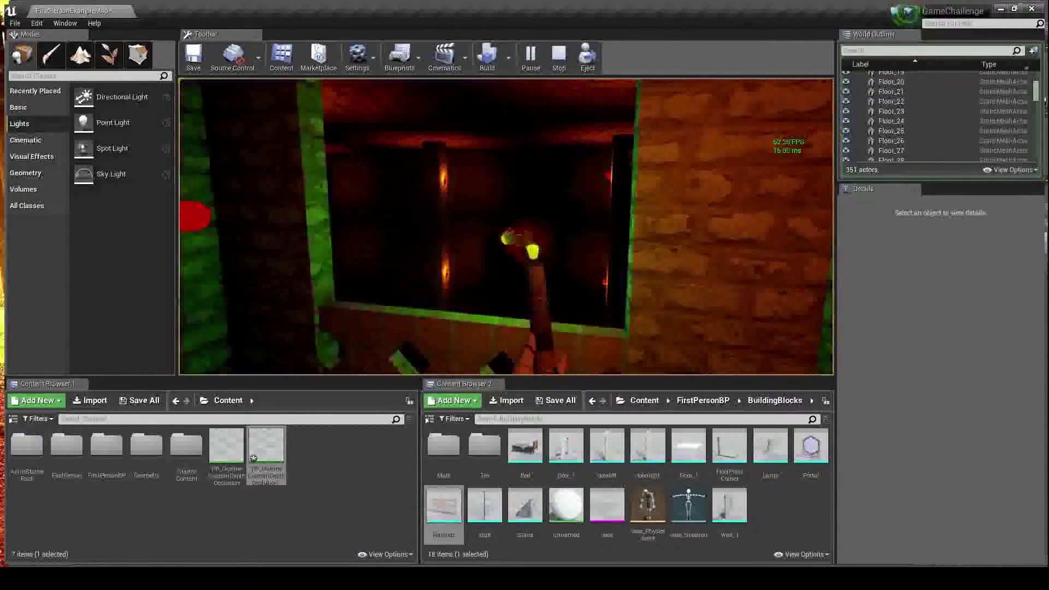
Walk up to the glowing purple portal, go through it into the brick passage, and end the play-test.
key("d")
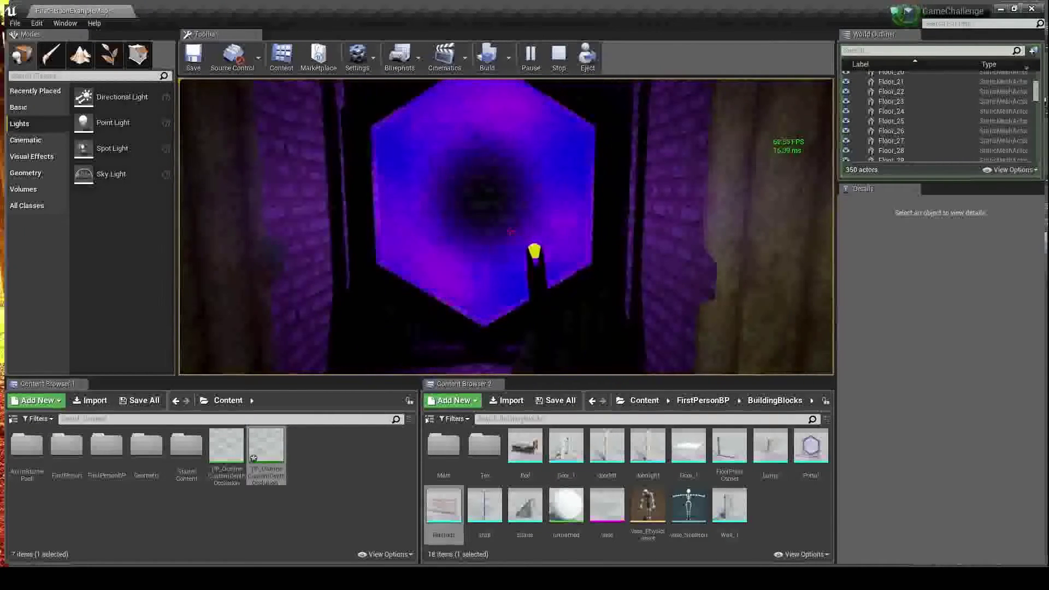
key("w")
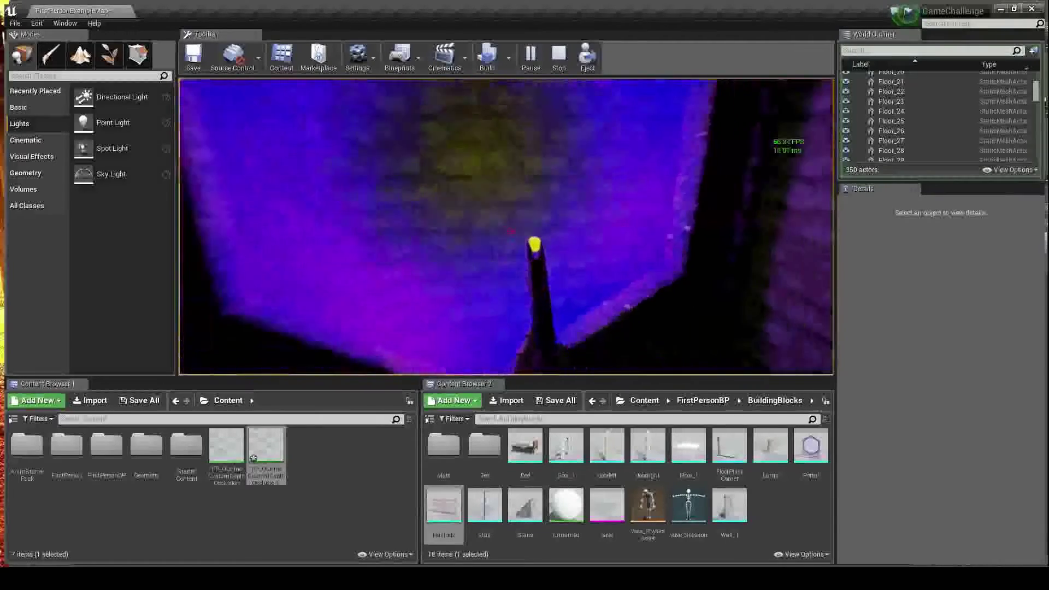
key("w")
key("w")
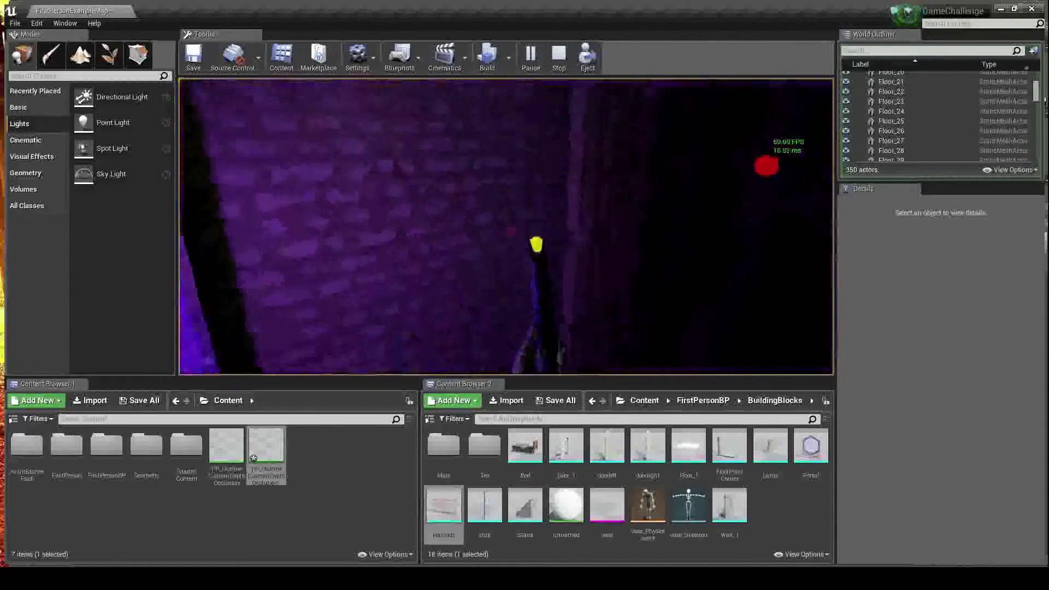
key("w")
key("Escape")
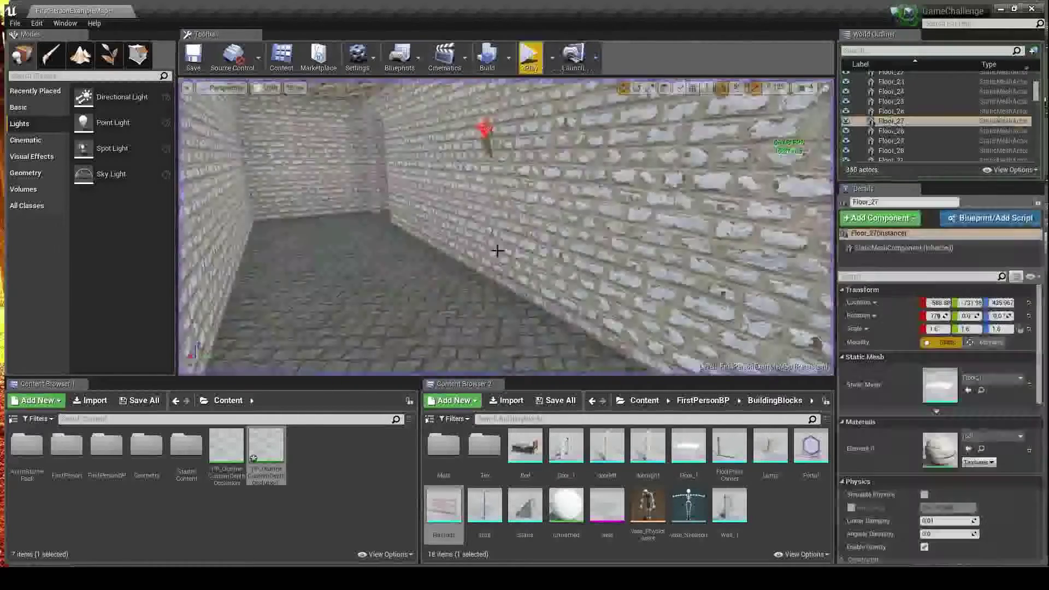
Examine the whole dungeon layout from outside and return to the view inside the brick rooms.
scroll(591, 256, "down", 10)
right_click_drag(590, 255, 651, 273)
key("s")
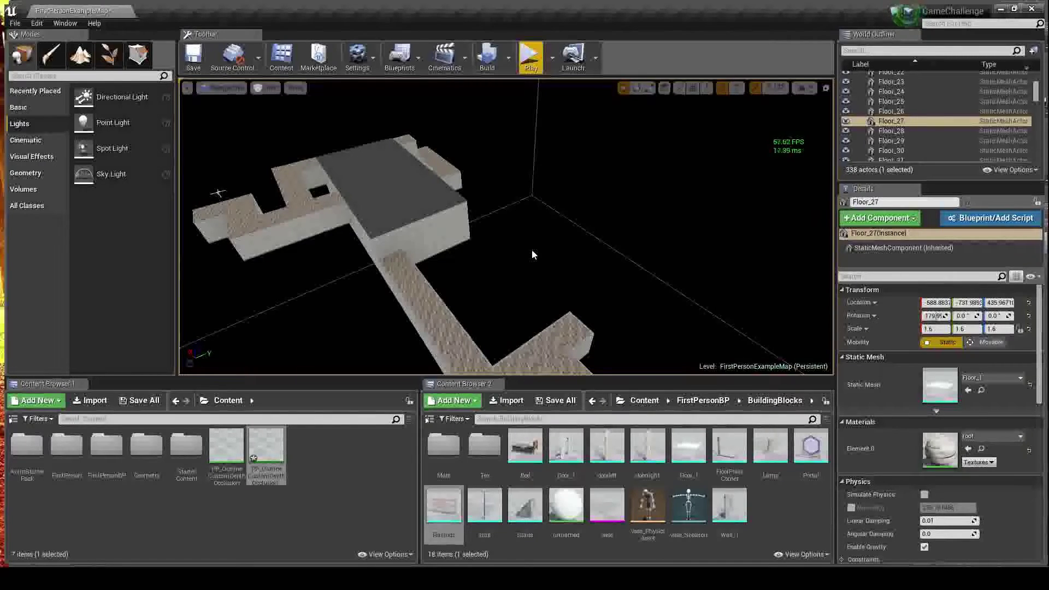
key("w")
mouse_move(532, 249)
right_mouse_down()
mouse_move(473, 229)
mouse_move(350, 262)
mouse_move(323, 256)
mouse_move(290, 227)
mouse_move(263, 241)
mouse_move(191, 224)
mouse_move(519, 238)
mouse_move(528, 254)
mouse_move(519, 241)
right_mouse_up()
key("s")
key("w")
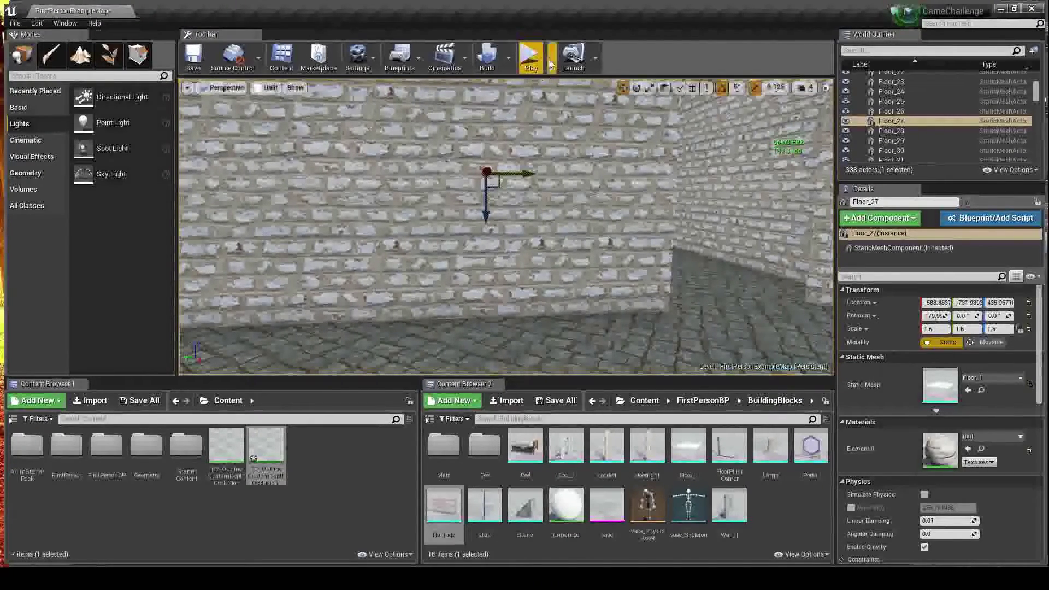
Play-test the level, walk through the torch-lit room to the dark corridor and fire projectiles.
left_click(531, 58)
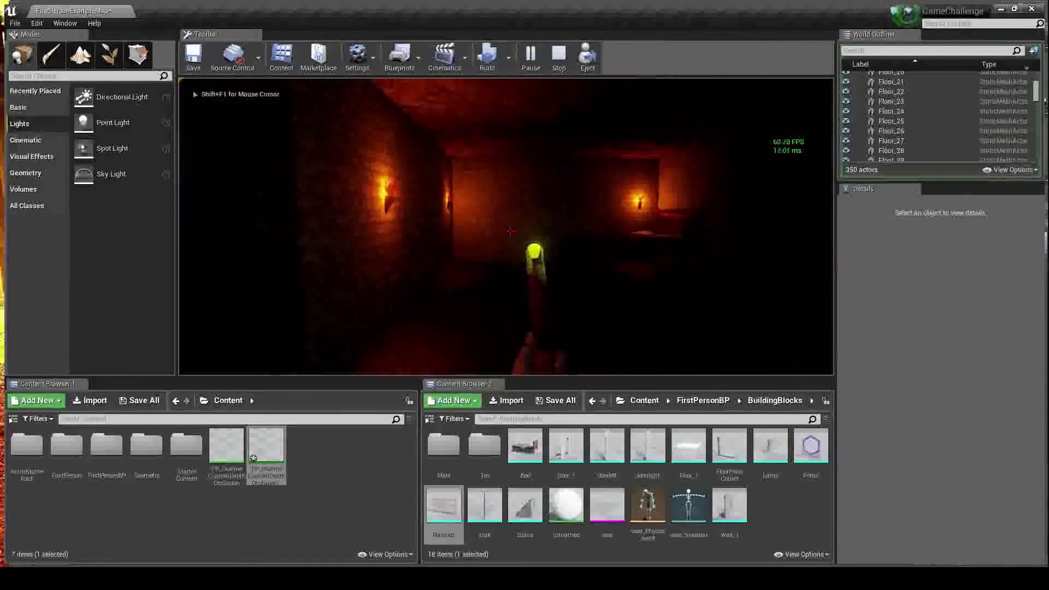
key("w")
left_click(511, 231)
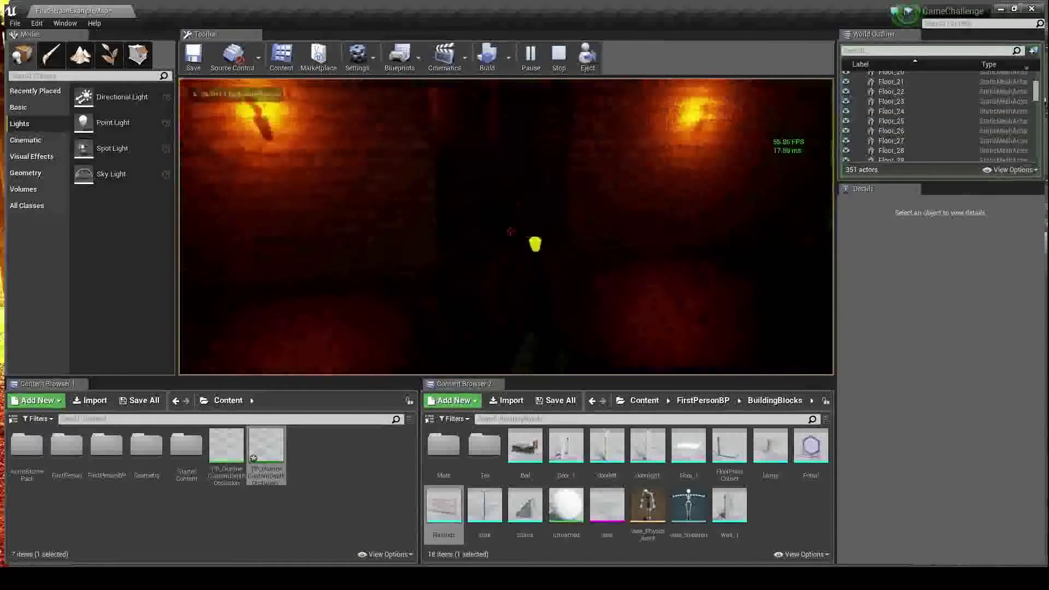
key("w")
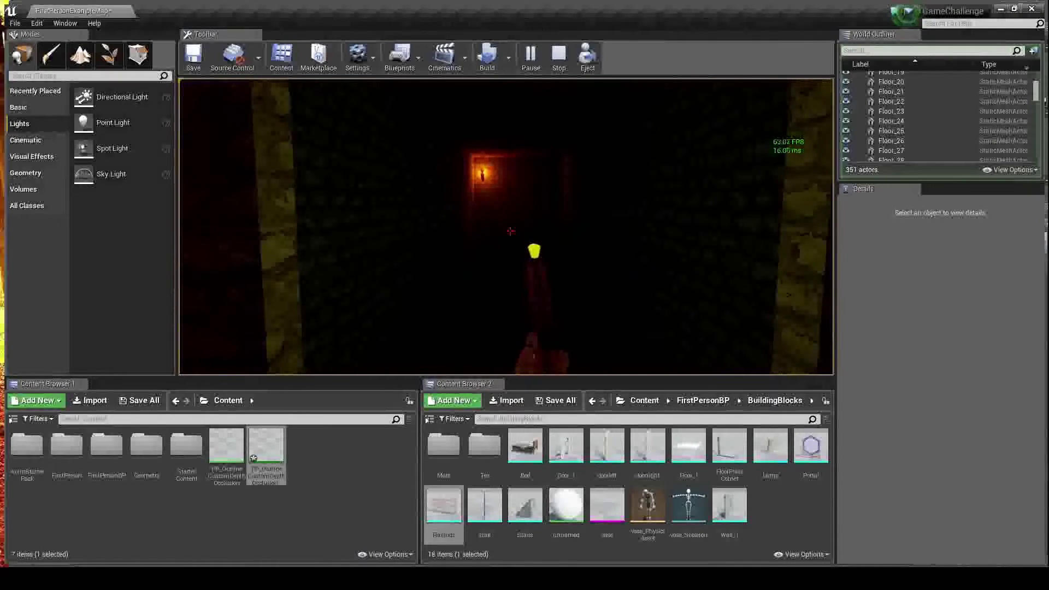
key("w")
left_click(511, 232)
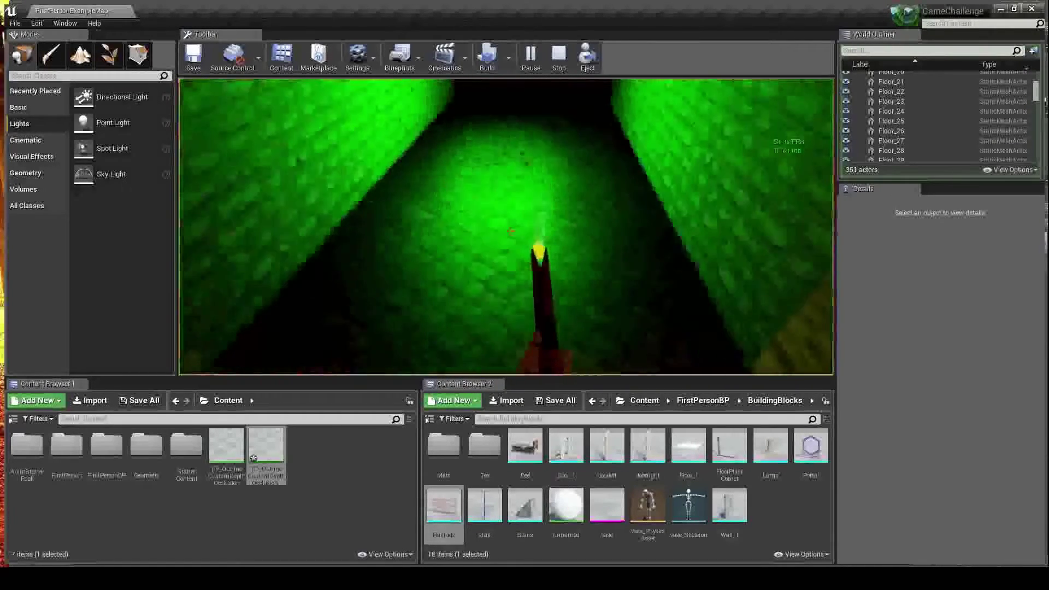
Examine the green impact particles on the corridor's walls and floor, fire more projectiles, and end the play-test.
key("s")
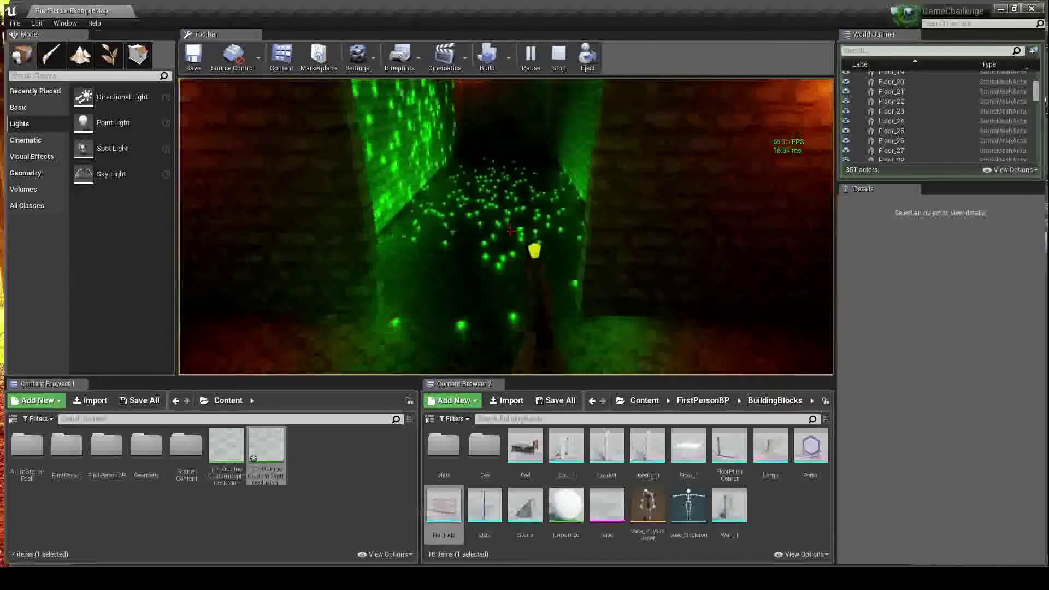
key("w")
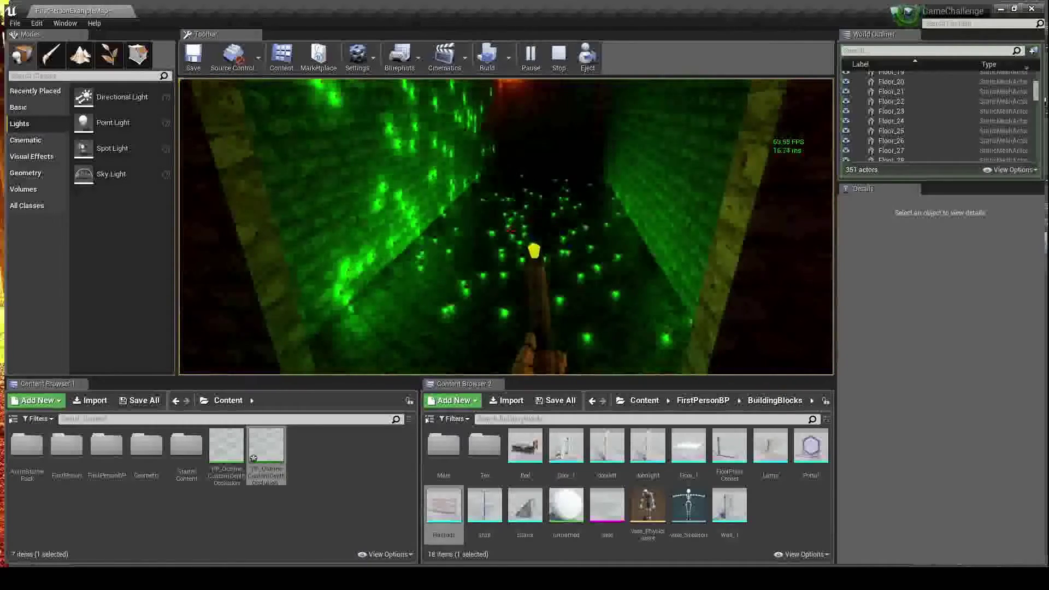
left_click(510, 232)
key("s")
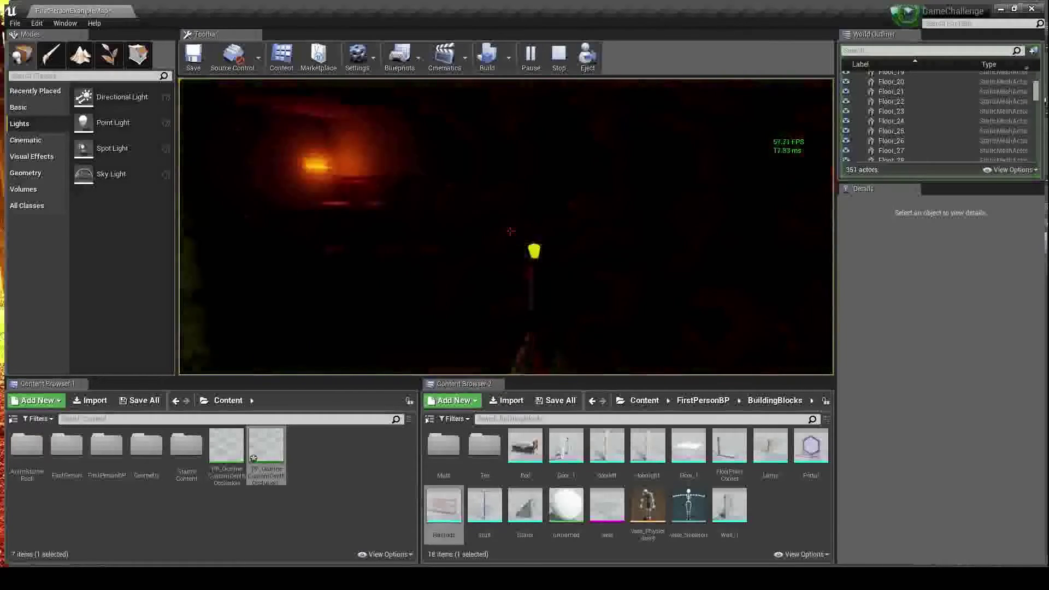
left_click(510, 231)
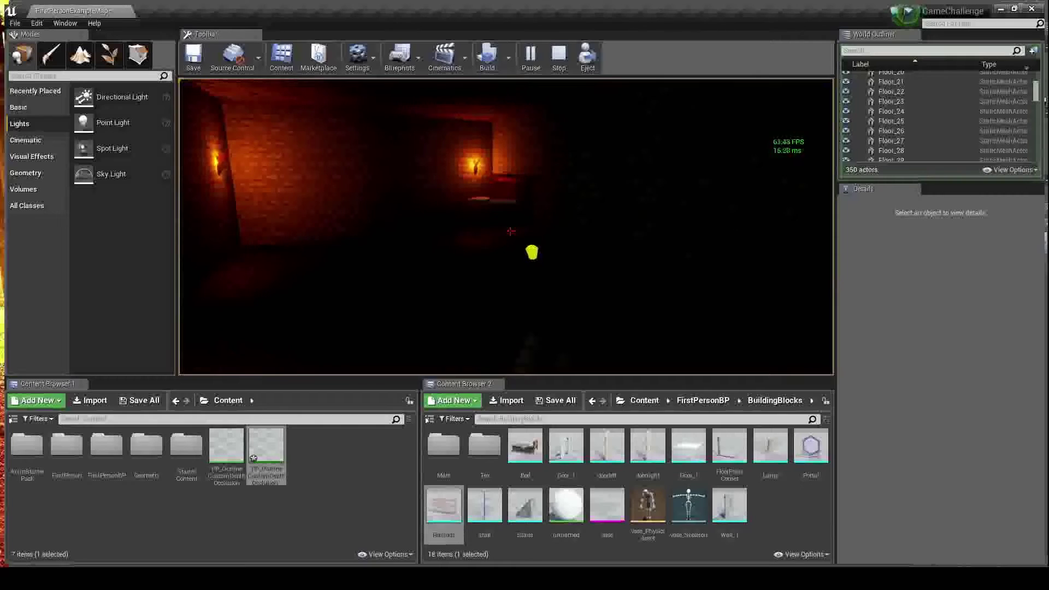
key("Escape")
Open the explosion particle system from the FirstPersonBP particles folder, review its emitter modules, and close it.
left_click(165, 507)
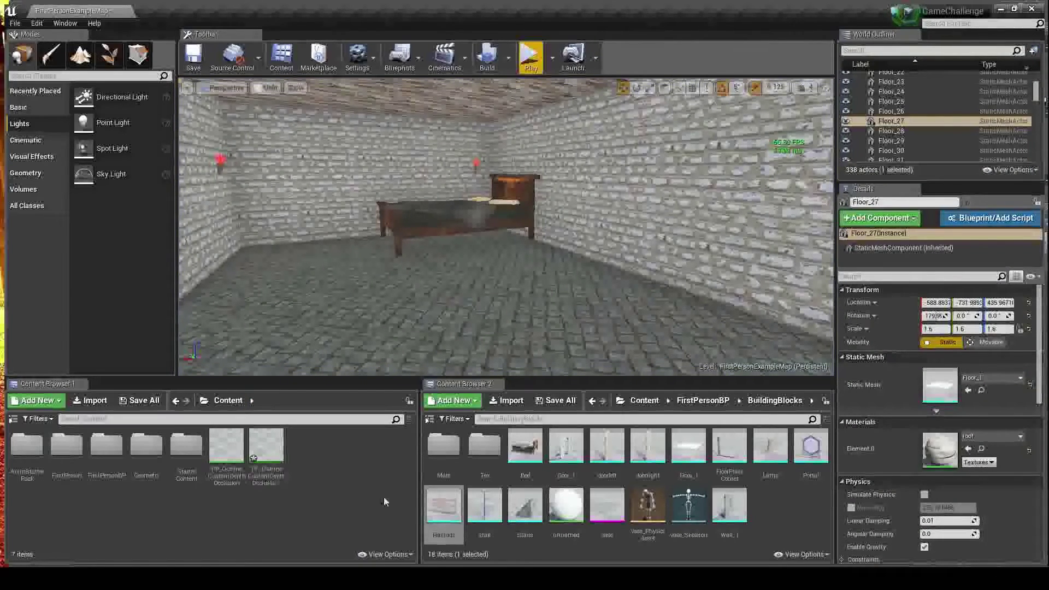
left_click(694, 401)
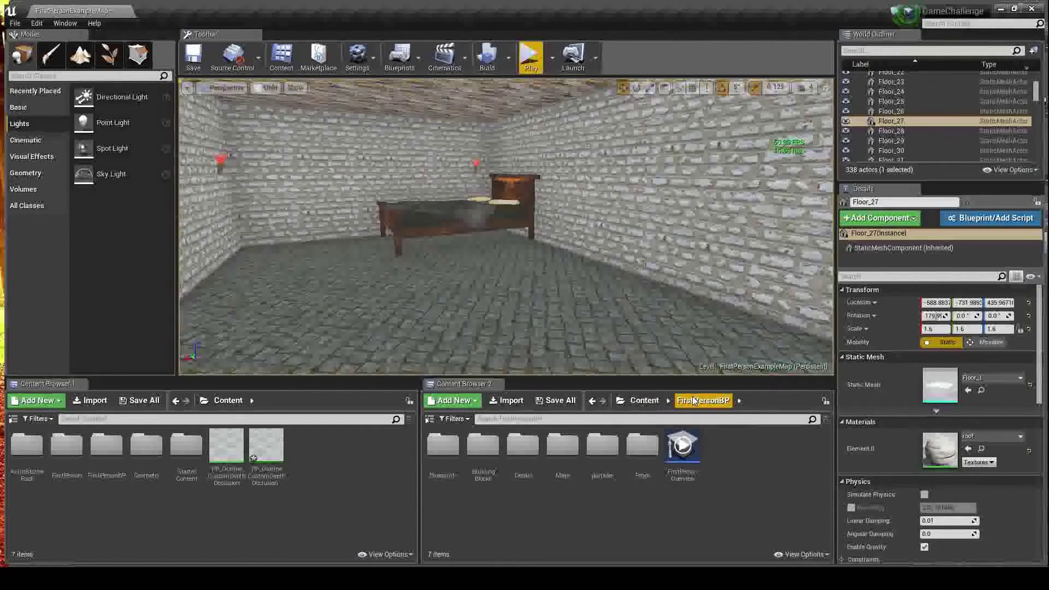
double_click(602, 447)
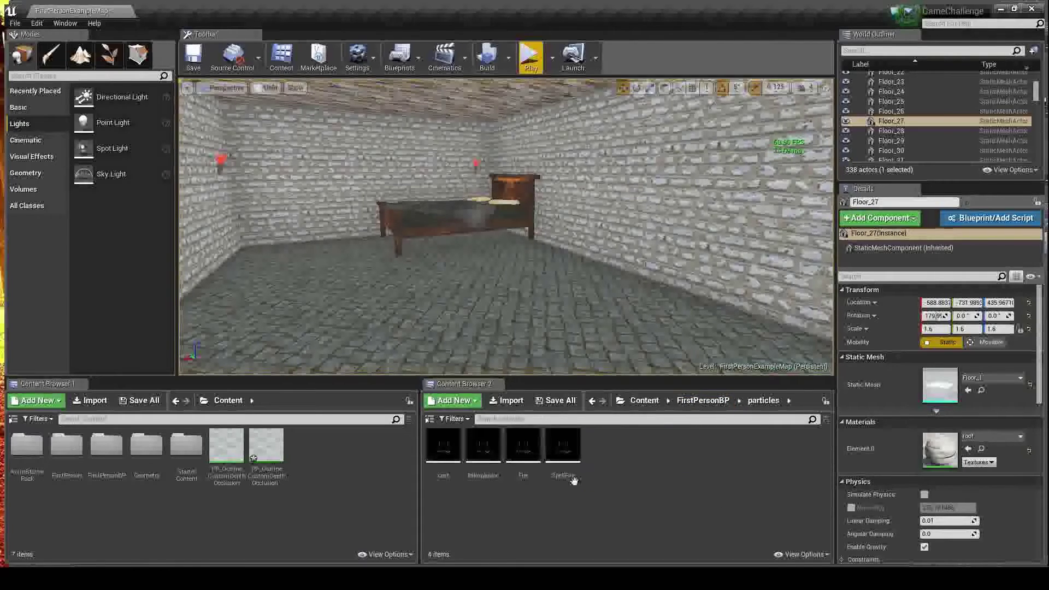
left_click(443, 451)
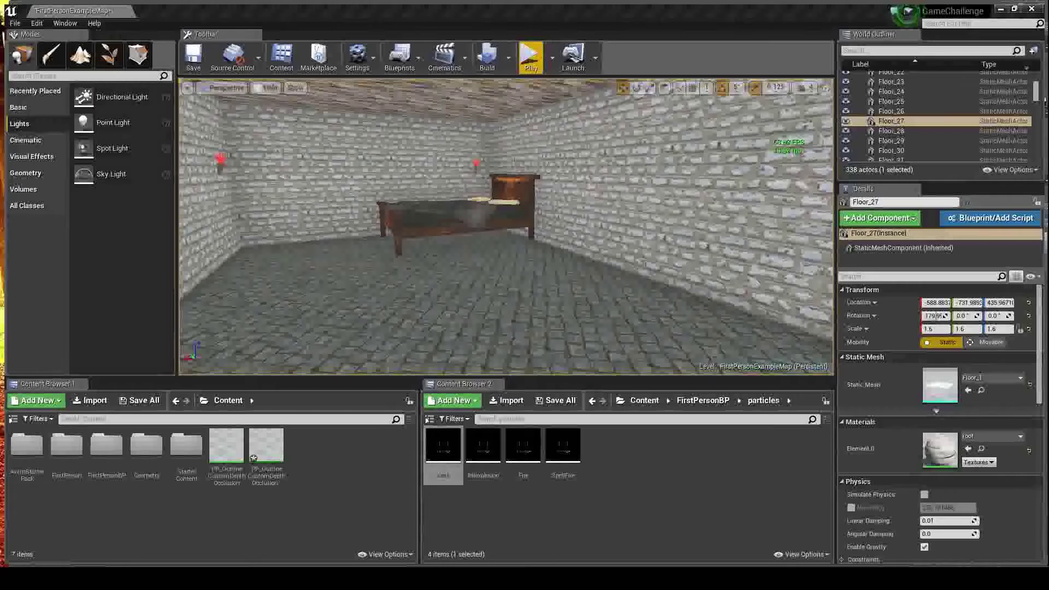
left_click(483, 447)
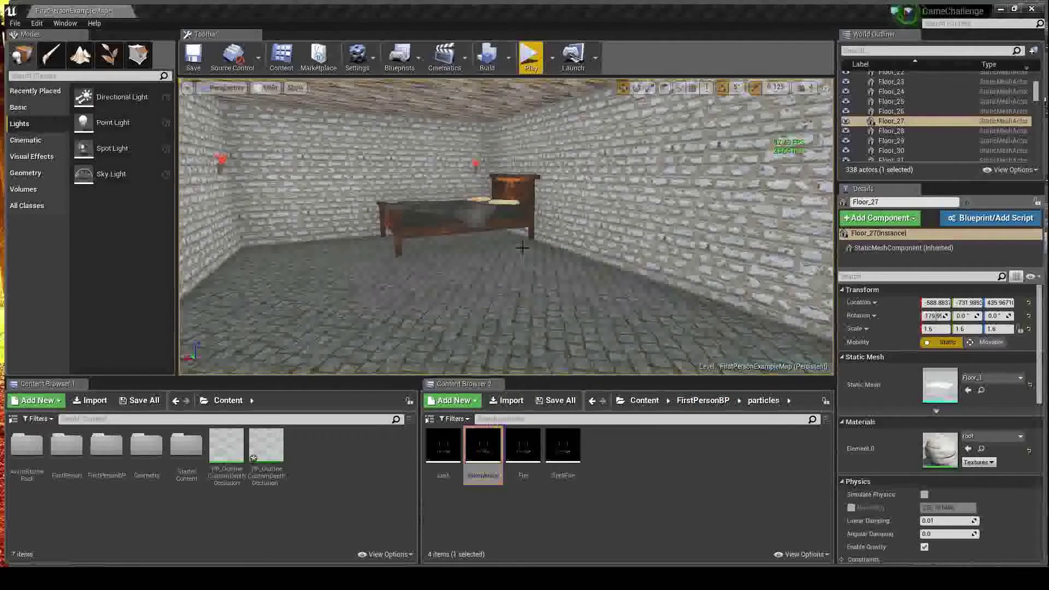
left_click_drag(590, 191, 332, 19)
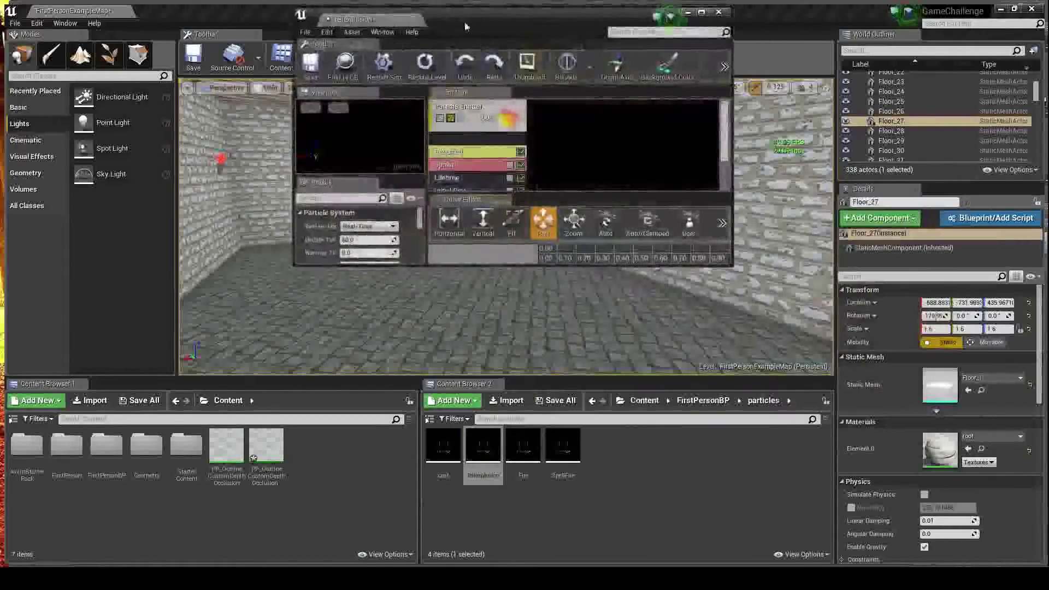
left_click_drag(464, 21, 461, 2)
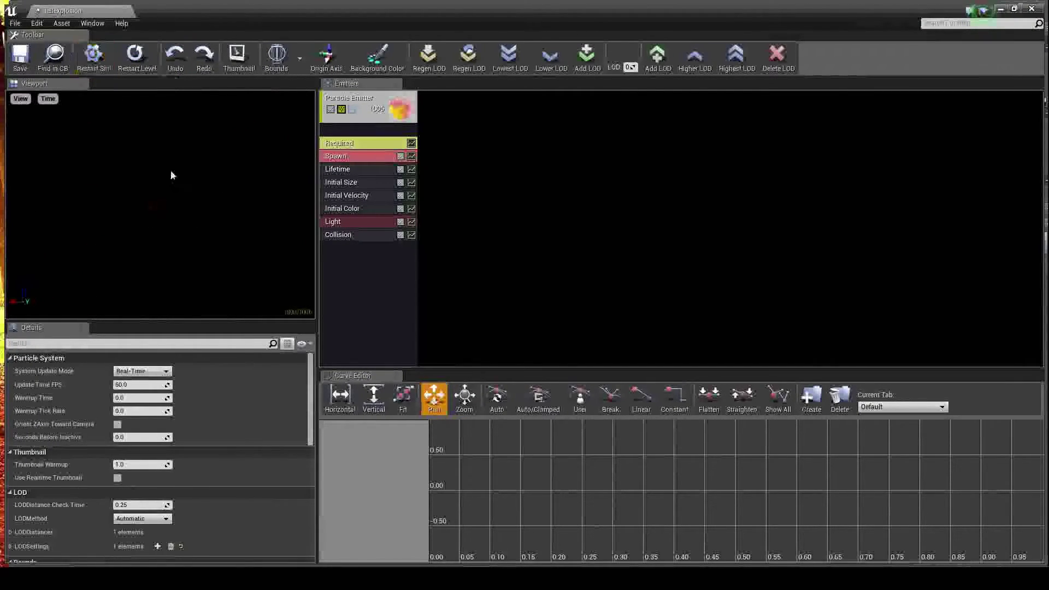
left_click(442, 579)
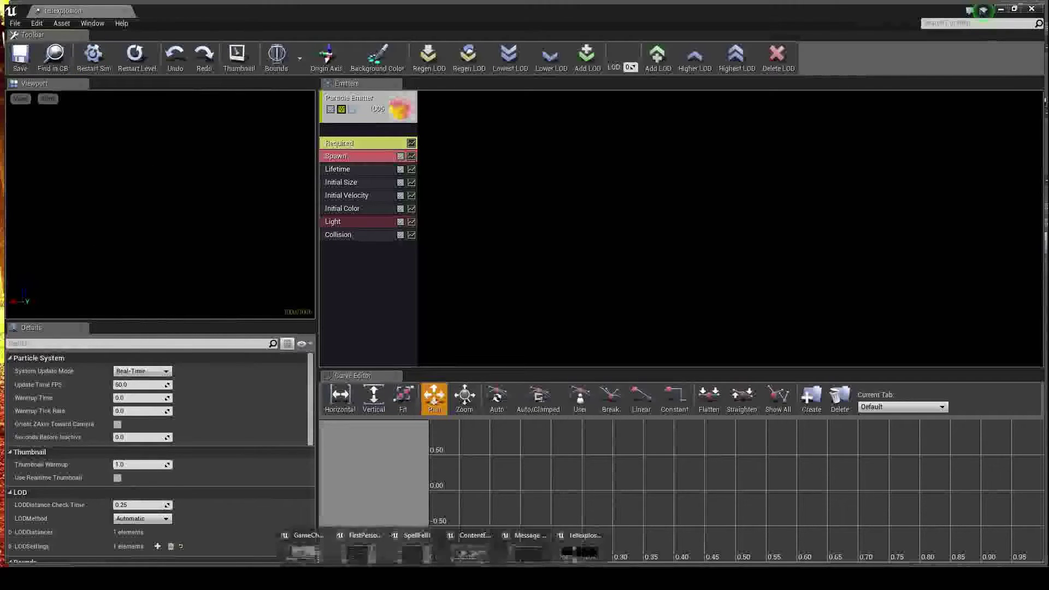
left_click(1033, 8)
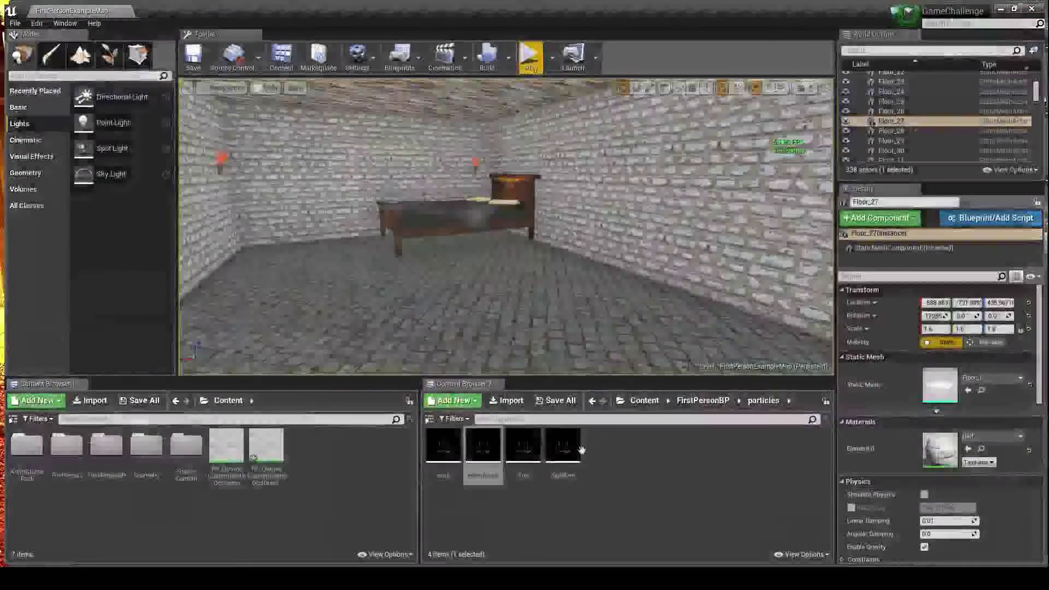
Play-test the level to view the wall torch's fire up close and from across the room, and stop.
left_click(531, 55)
key("w")
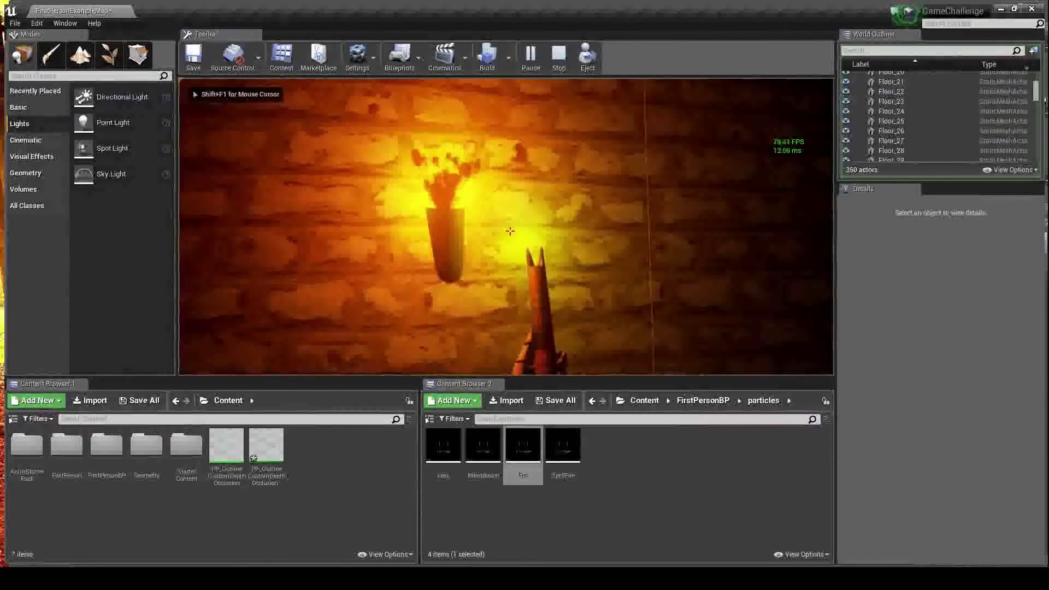
key("s")
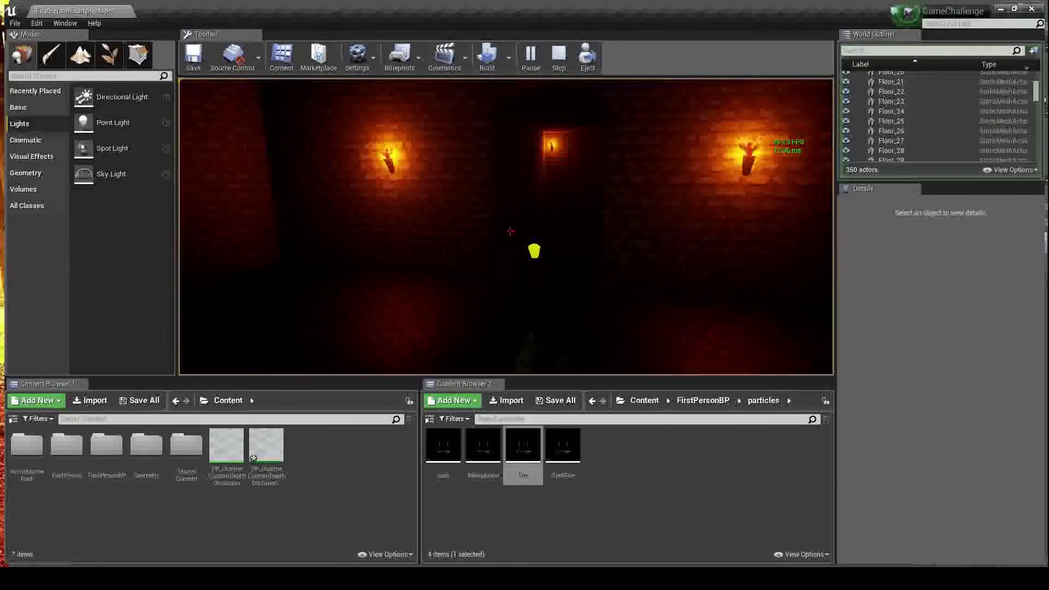
key("Escape")
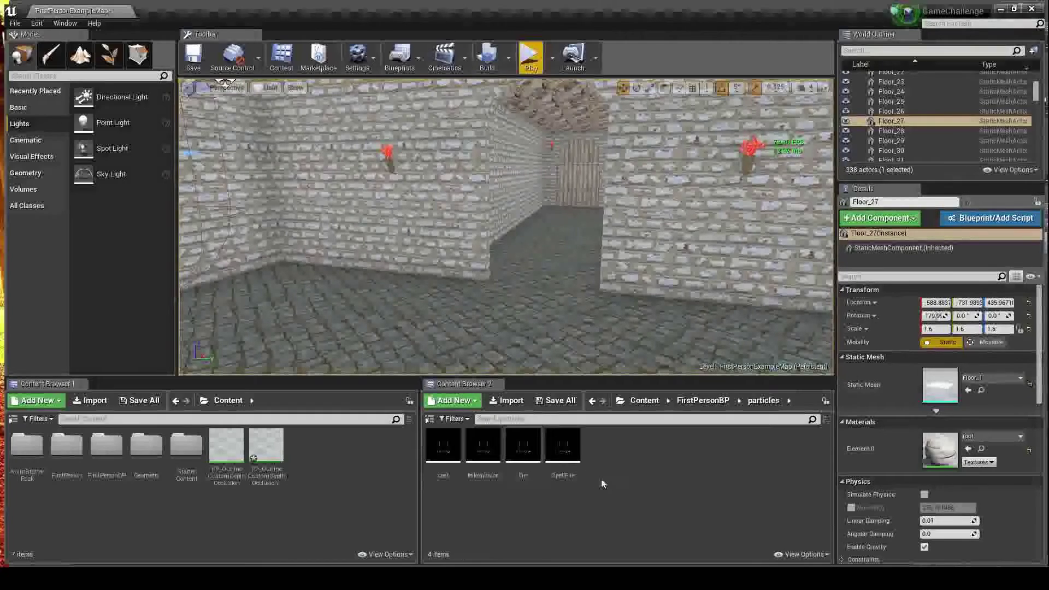
Open the spell fire particle system from the particles folder, review its effect, and close it.
left_click(566, 453)
double_click(565, 453)
left_click_drag(569, 156, 519, 26)
left_click(707, 26)
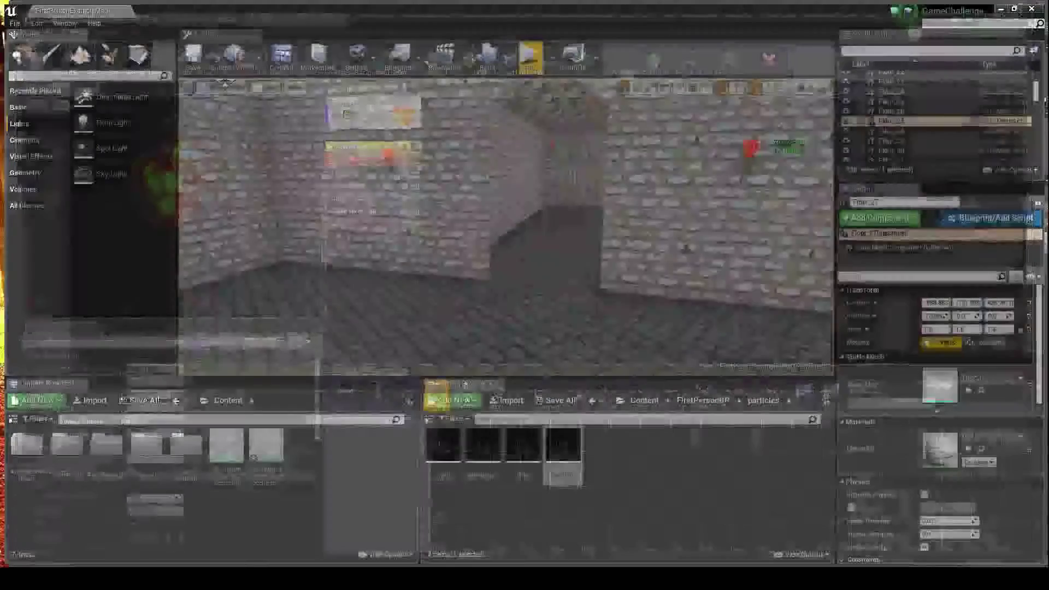
left_click(1039, 12)
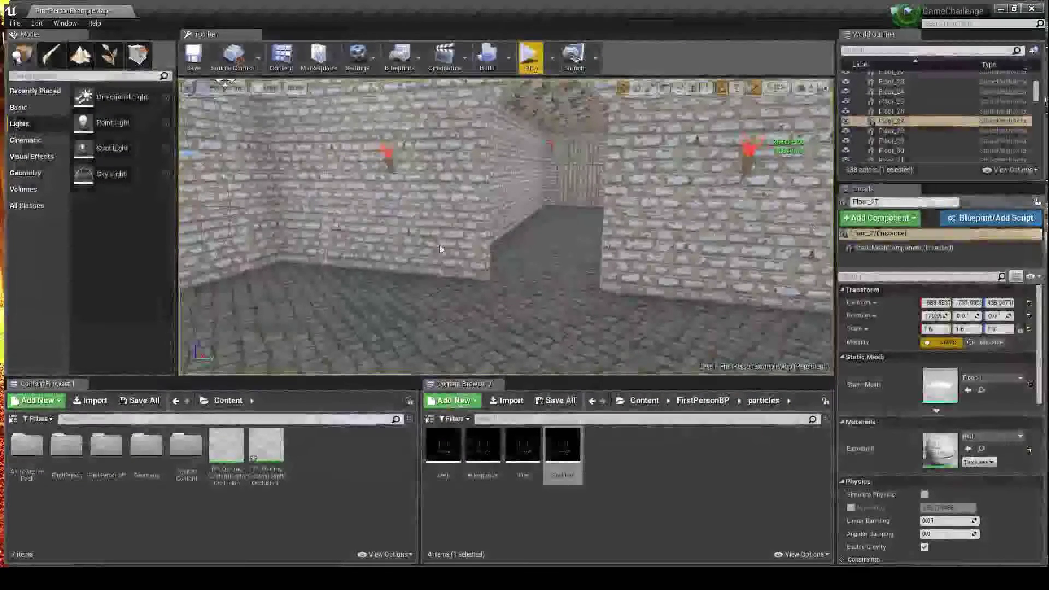
Play-test the level, walk through the wooden door into the pillared hall, and fire a projectile between the pillars.
right_click_drag(441, 246, 345, 240)
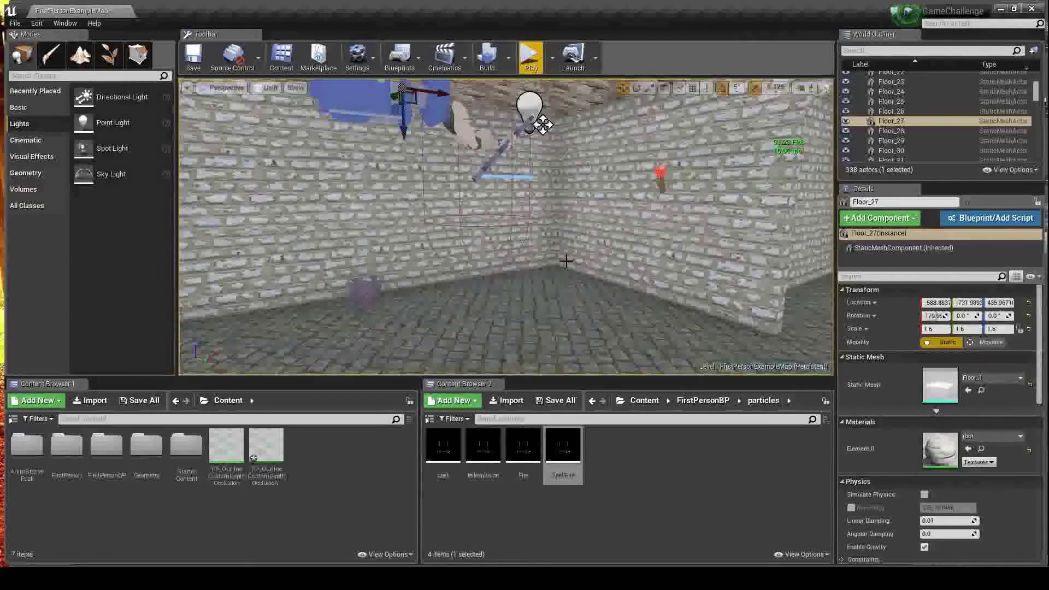
left_click(531, 55)
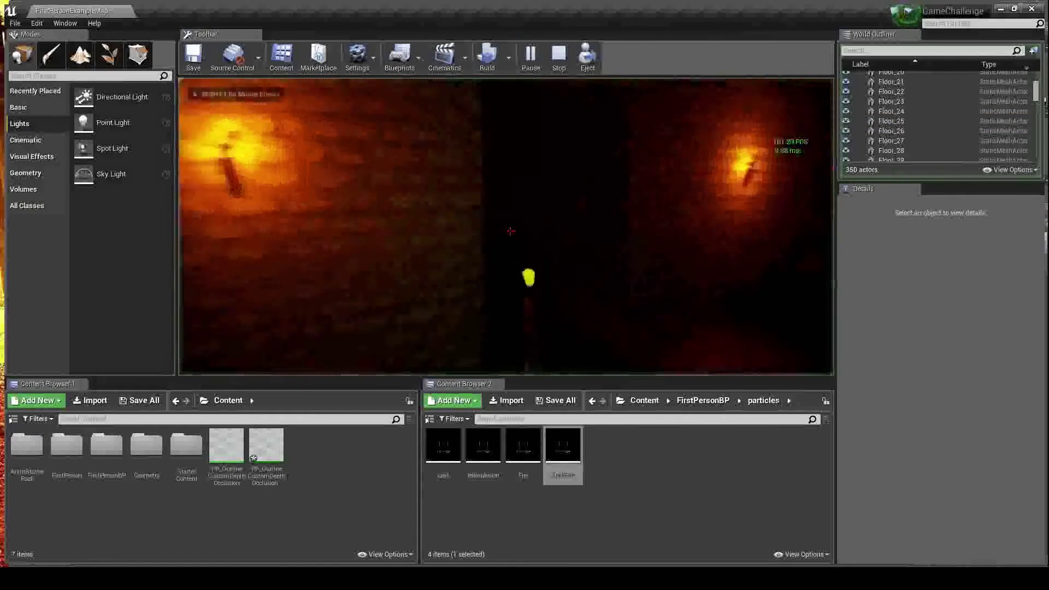
key("w")
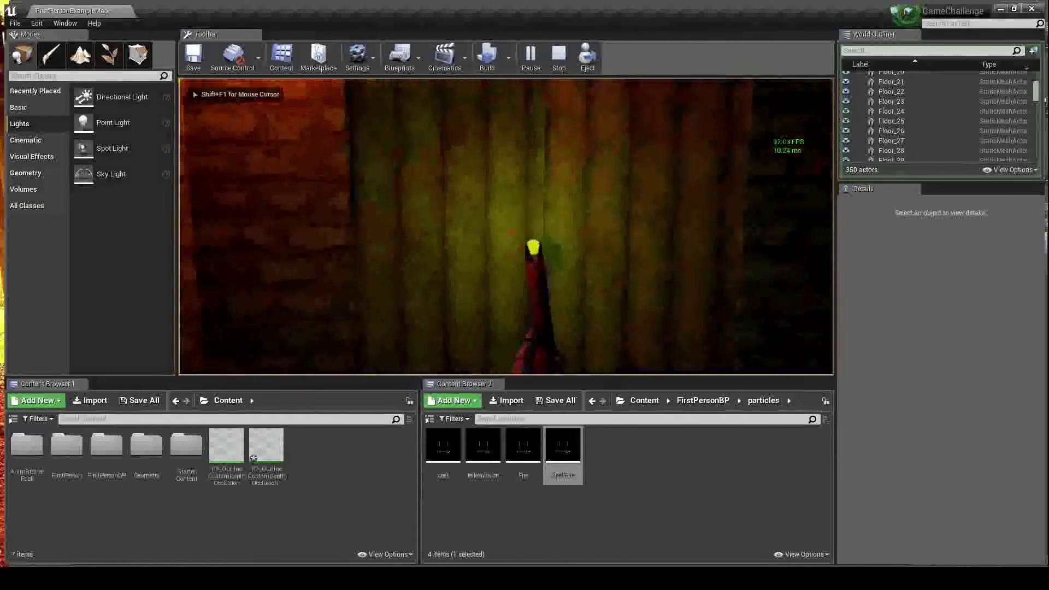
key("w")
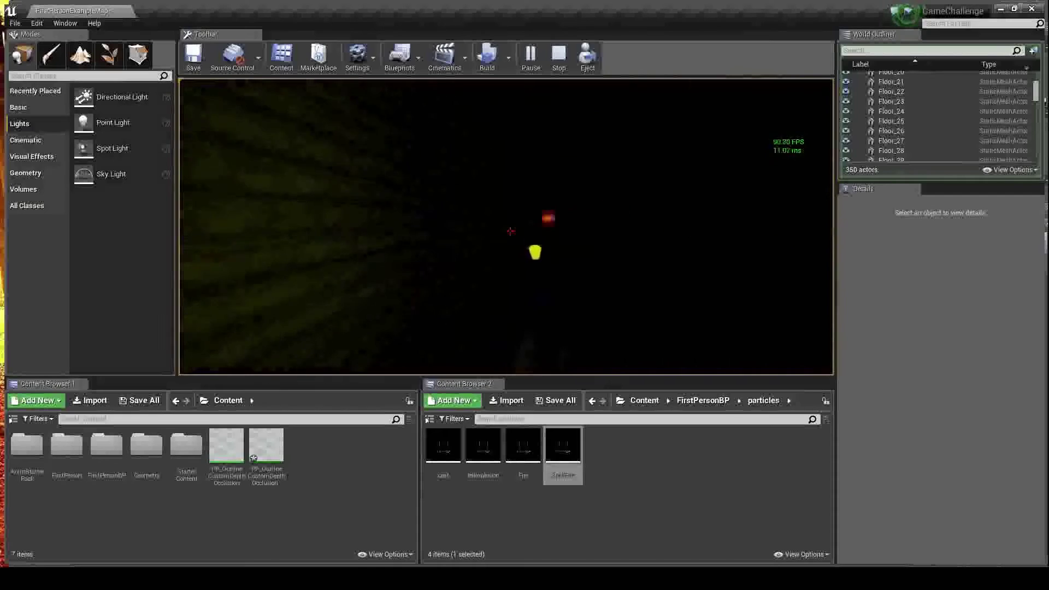
key("w")
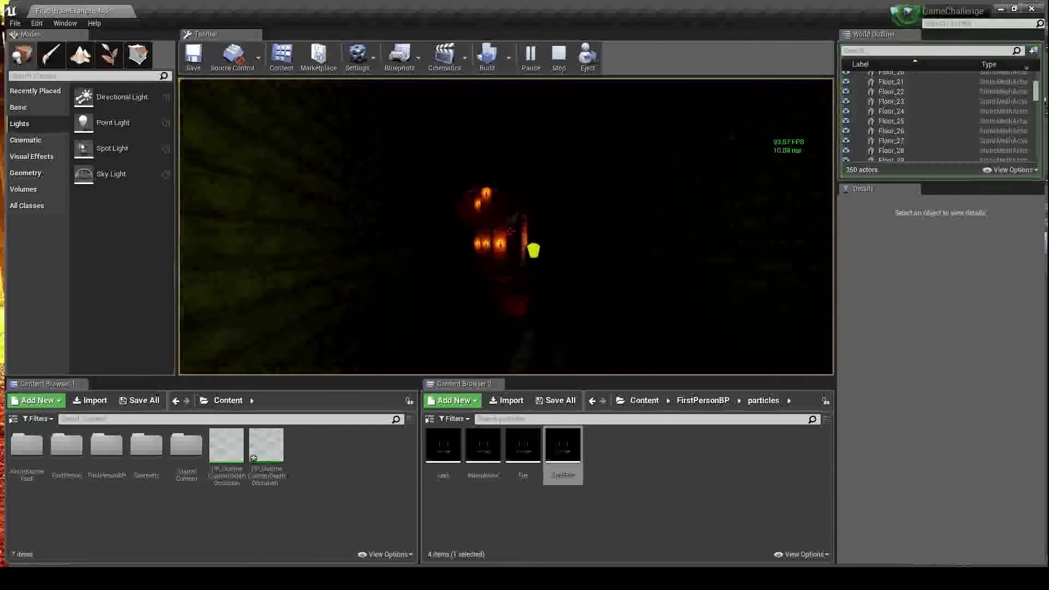
key("w")
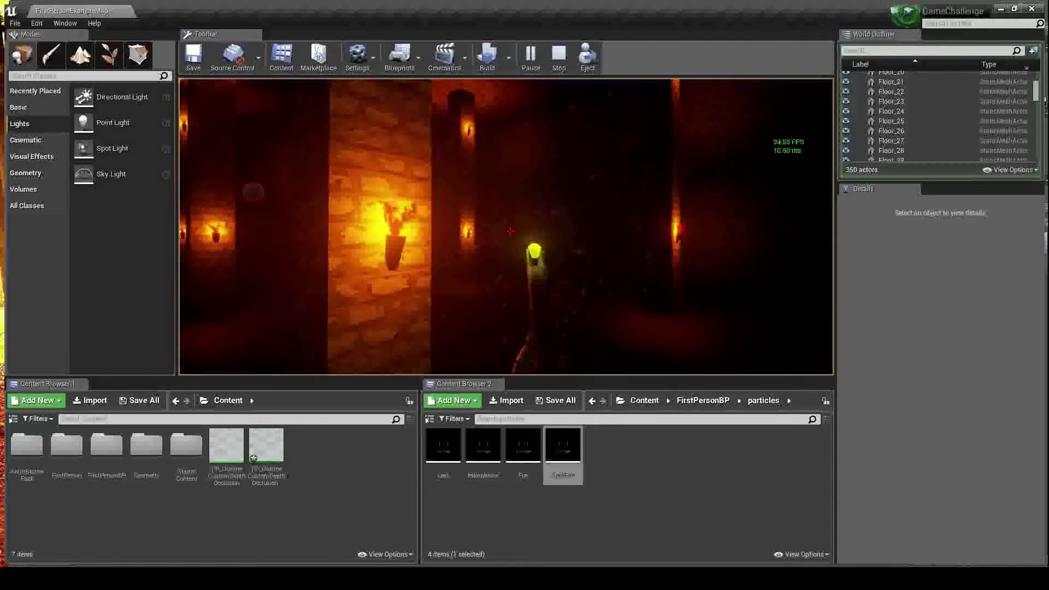
left_click(510, 231)
key("w")
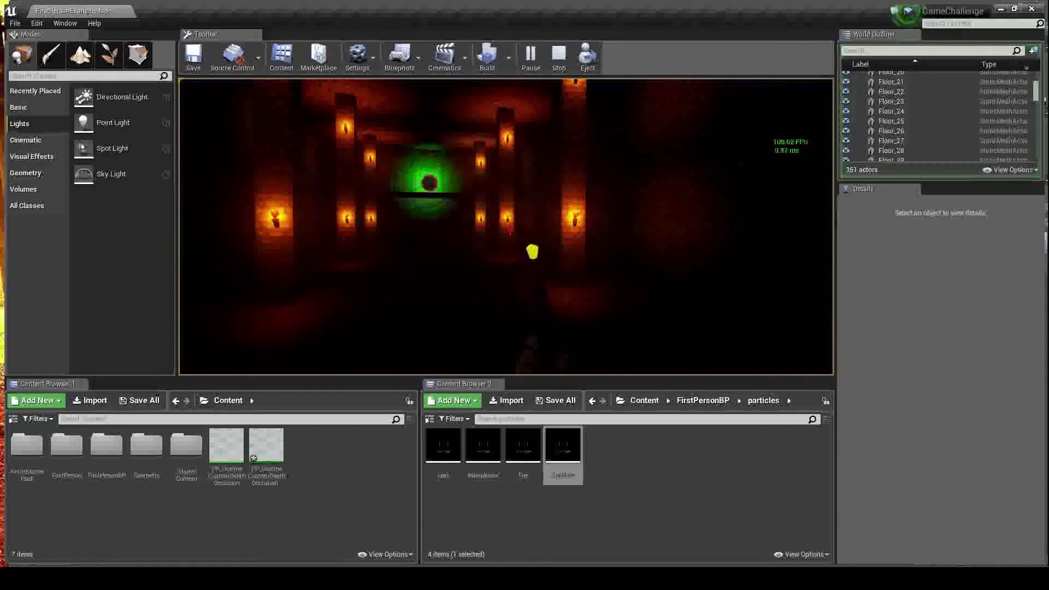
Move among the torch-lit pillars and fire projectiles to see how their light falls on the surrounding brick walls.
key("s")
left_click(513, 231)
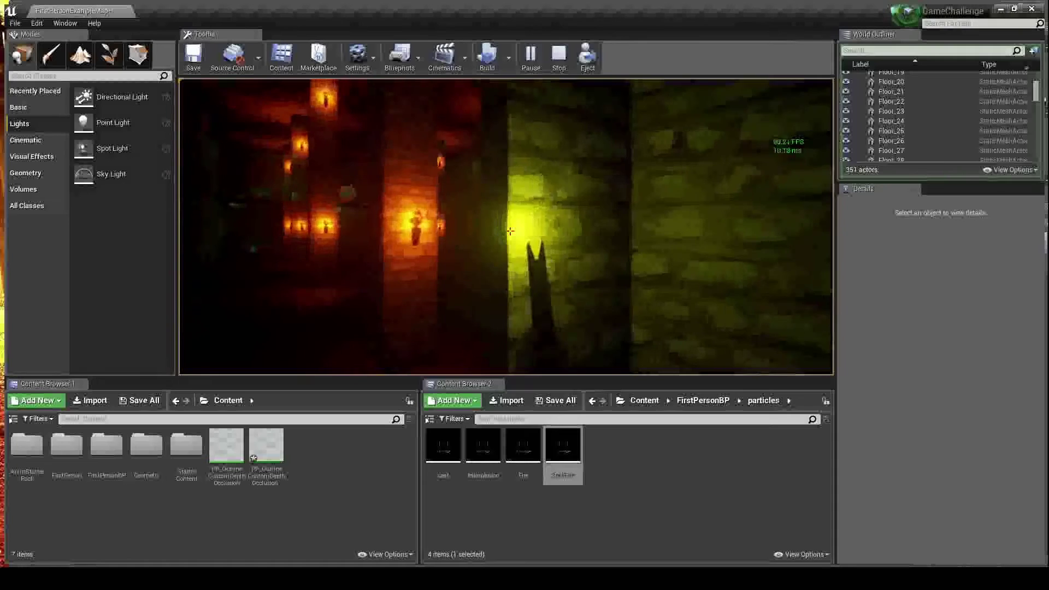
key("w")
key("a")
key("d")
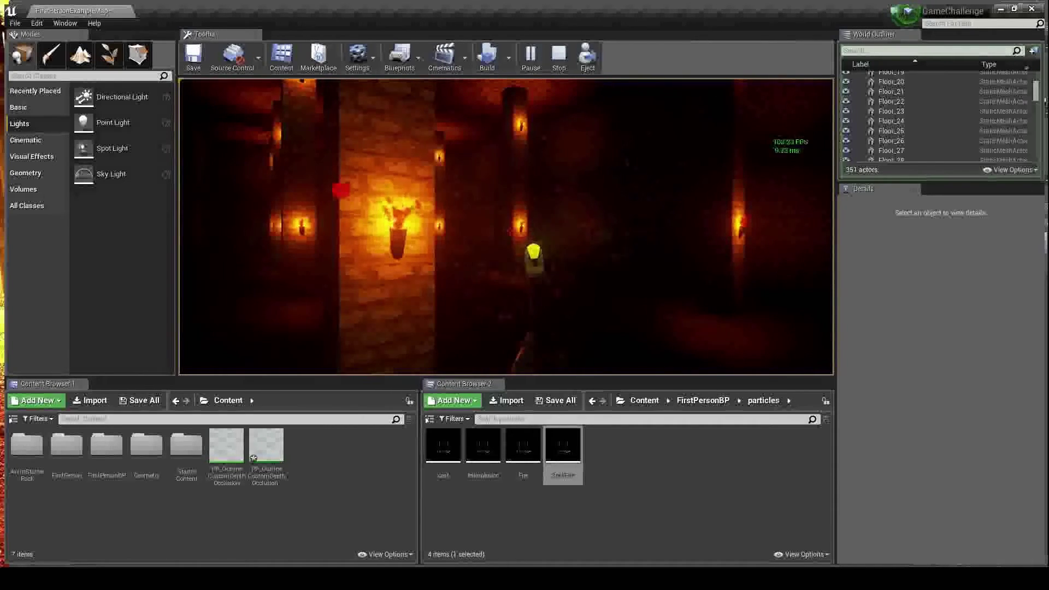
left_click(511, 231)
key("w")
key("d")
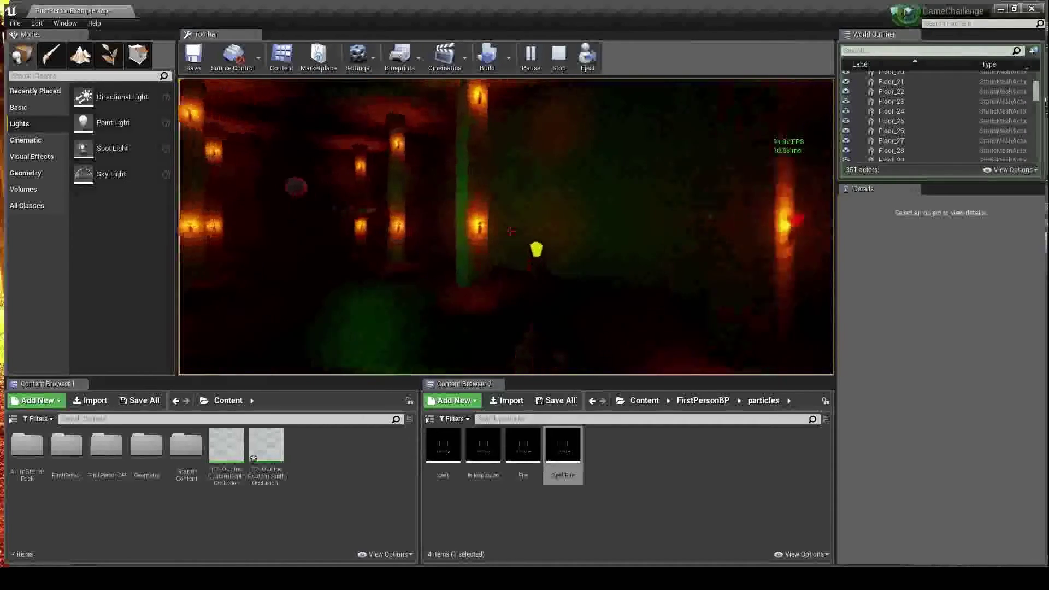
key("w")
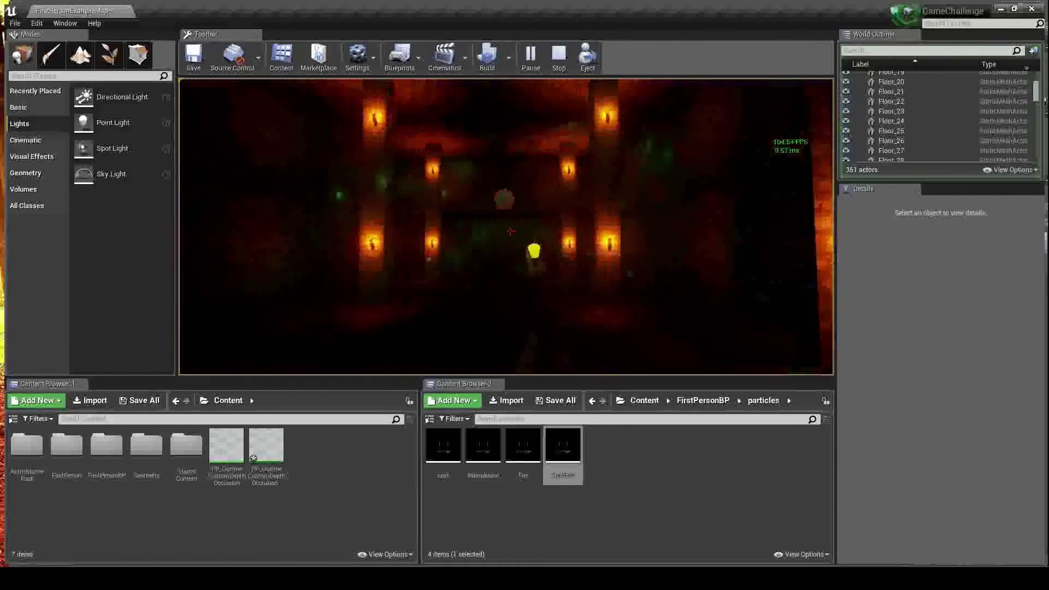
Fire a series of projectiles down the middle of the pillared hall toward the hanging sphere.
left_click(510, 231)
left_click(510, 232)
left_click(507, 228)
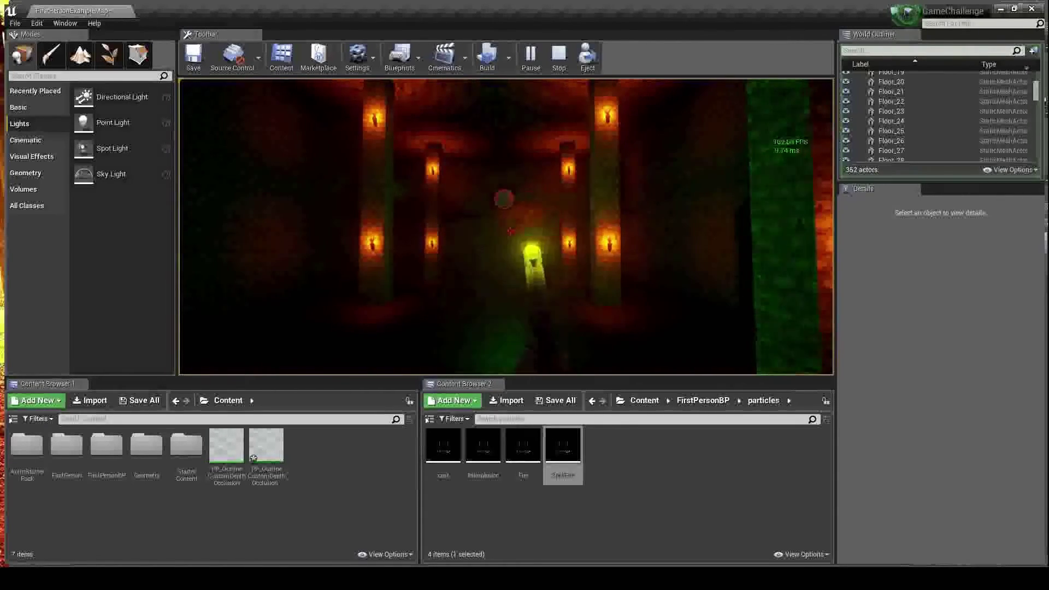
left_click(507, 227)
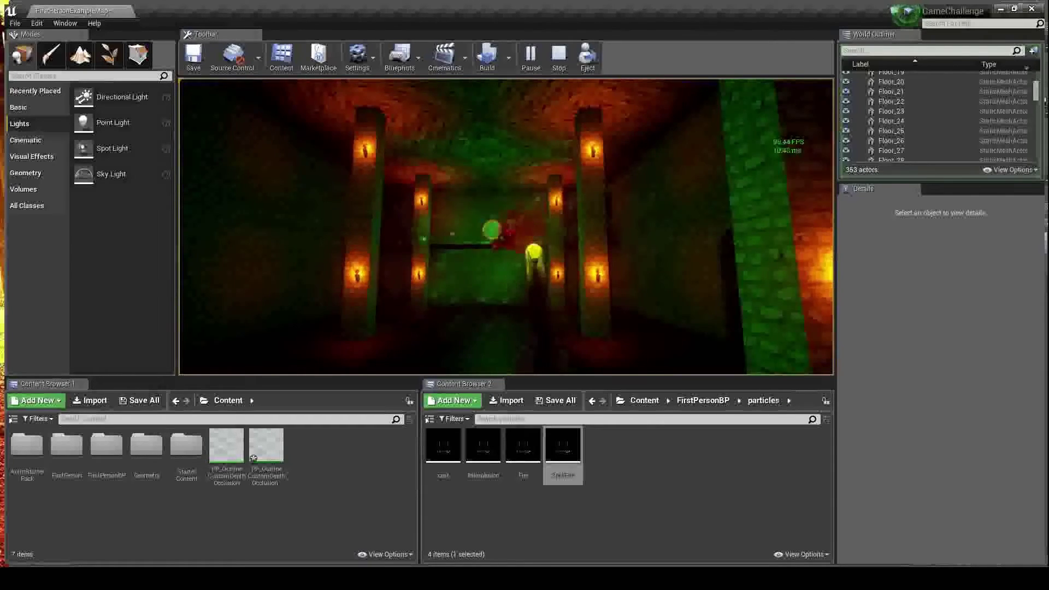
left_click(510, 232)
left_click(510, 232)
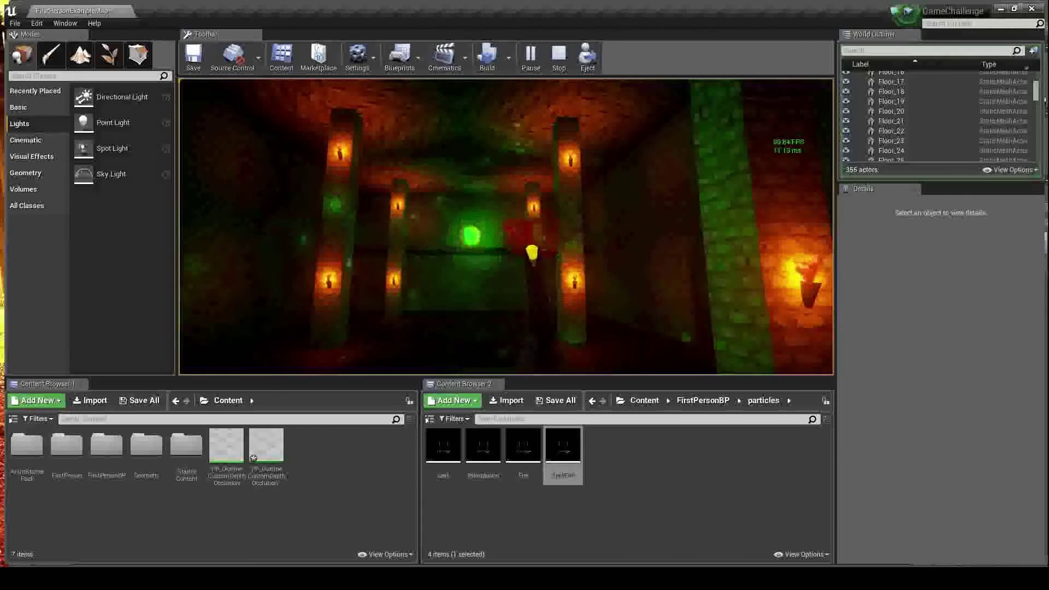
Walk farther into the hall and fire more projectiles, including at the brick surface above the pillars, to view their green light.
key("w")
left_click(510, 231)
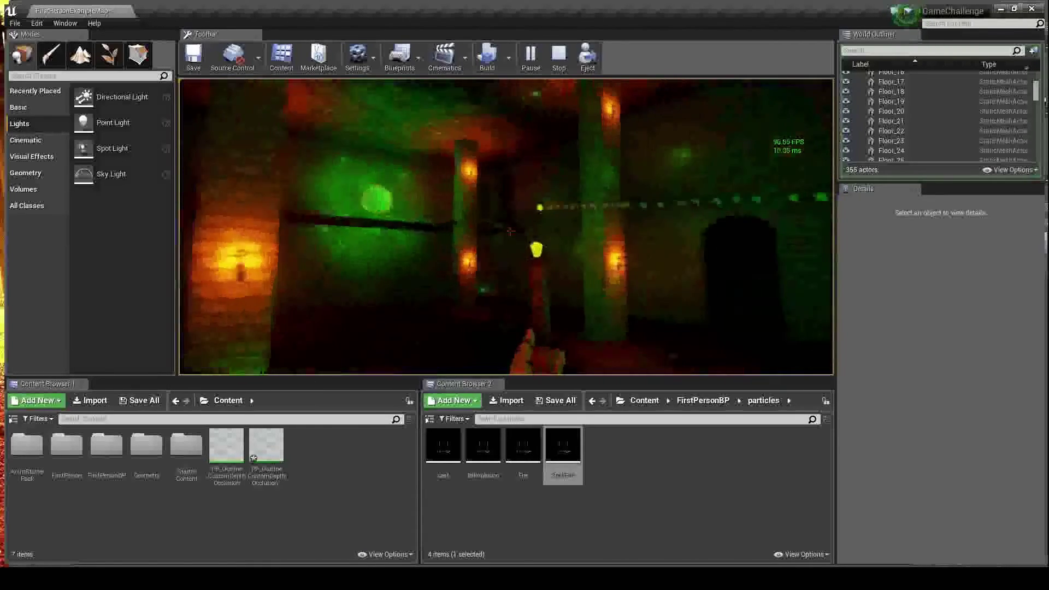
key("w")
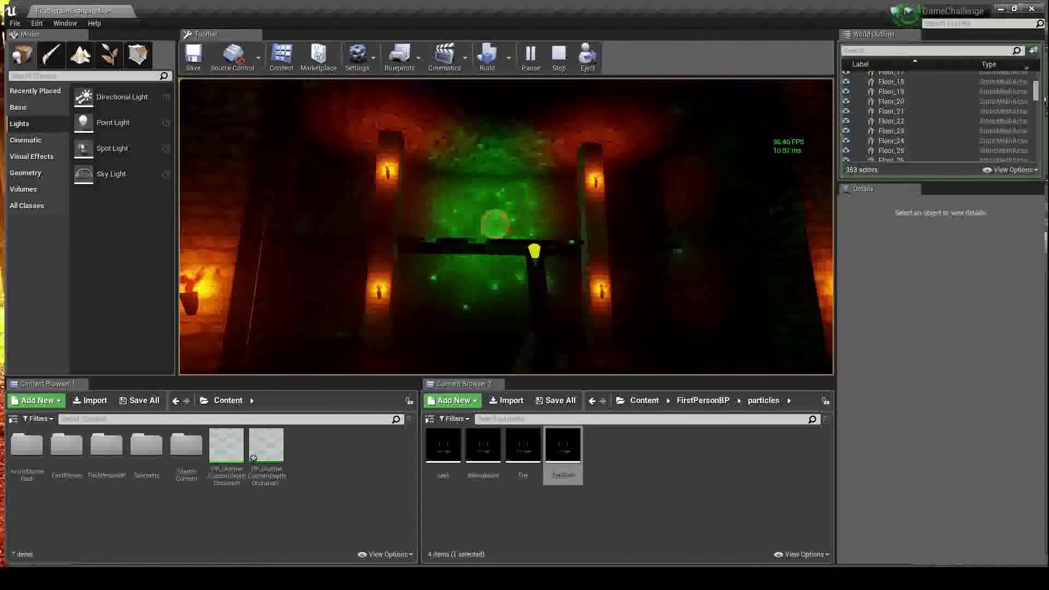
left_click(510, 231)
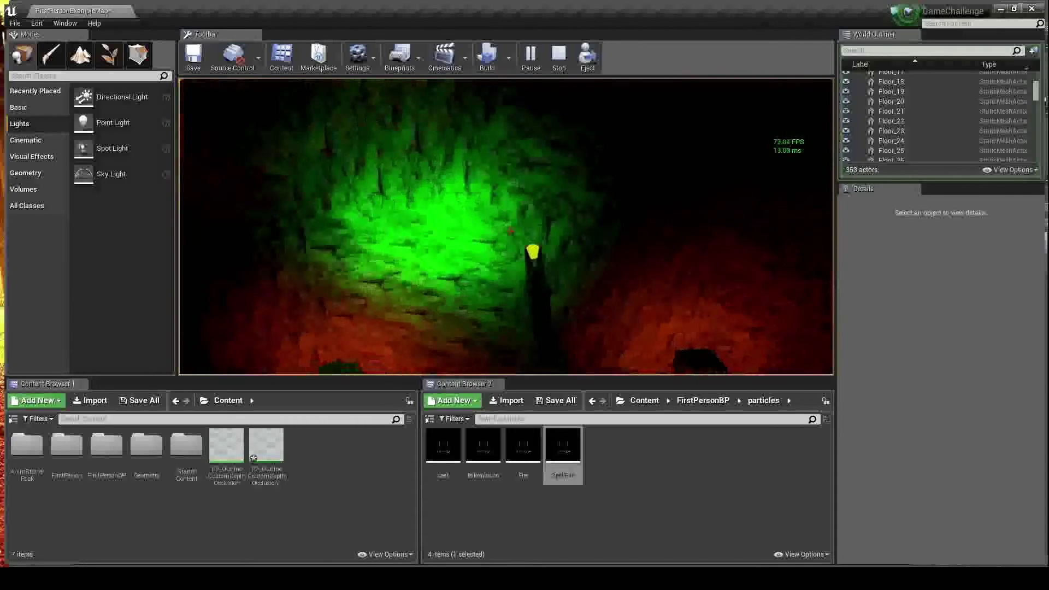
left_click(510, 231)
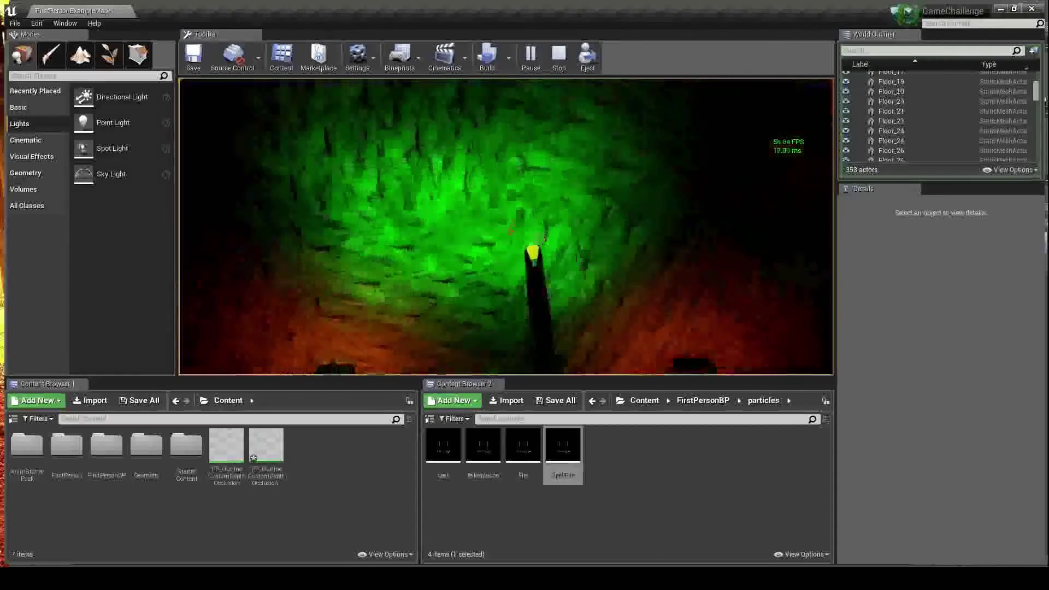
left_click(510, 231)
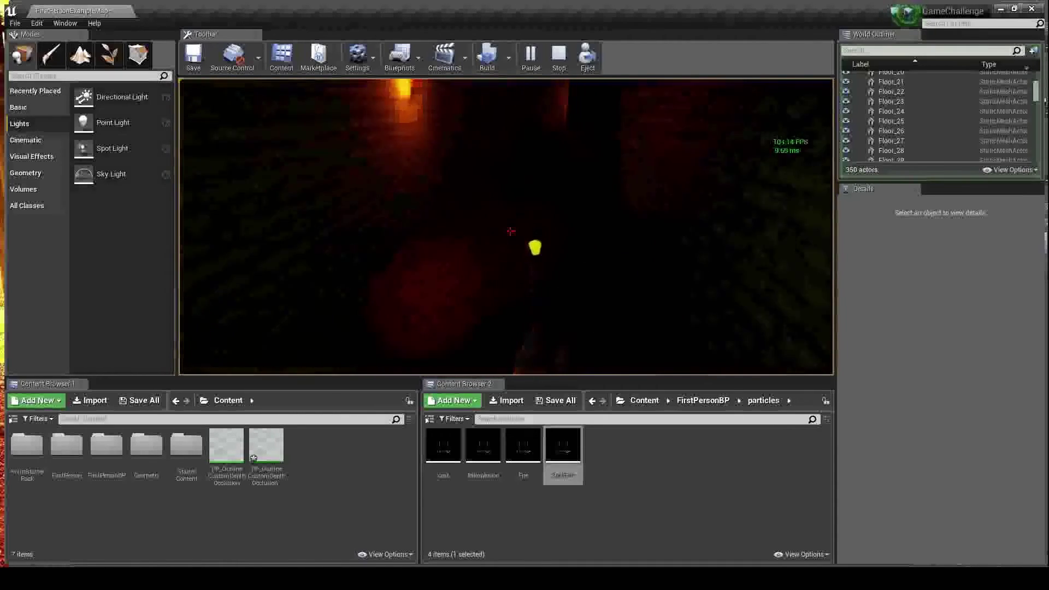
Walk through the dark archway and brick passages to check the sphere's outline and torch lighting, and stop the play-test.
key("w")
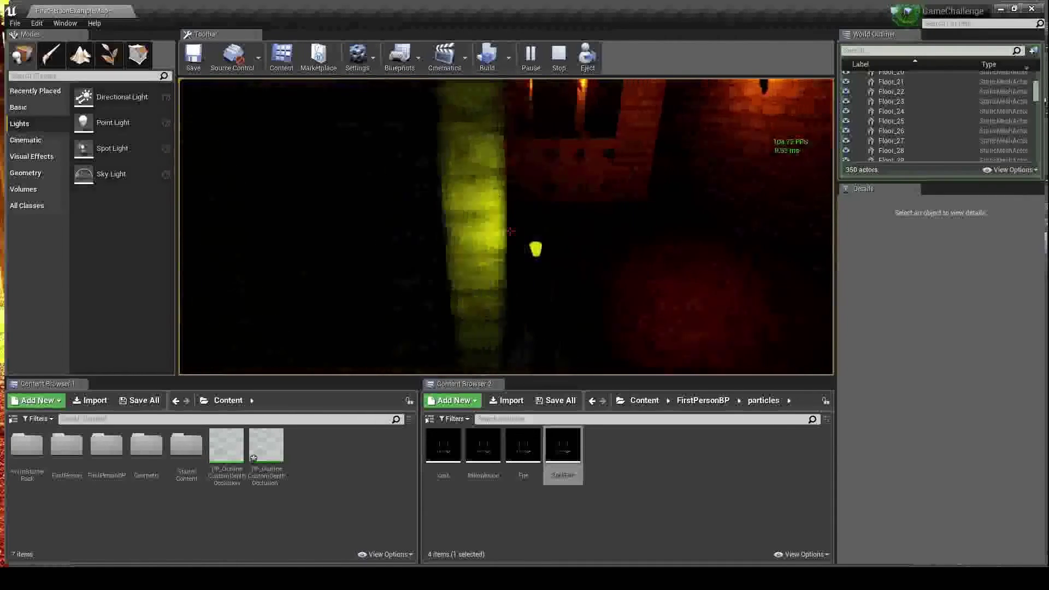
key("w")
key("w")
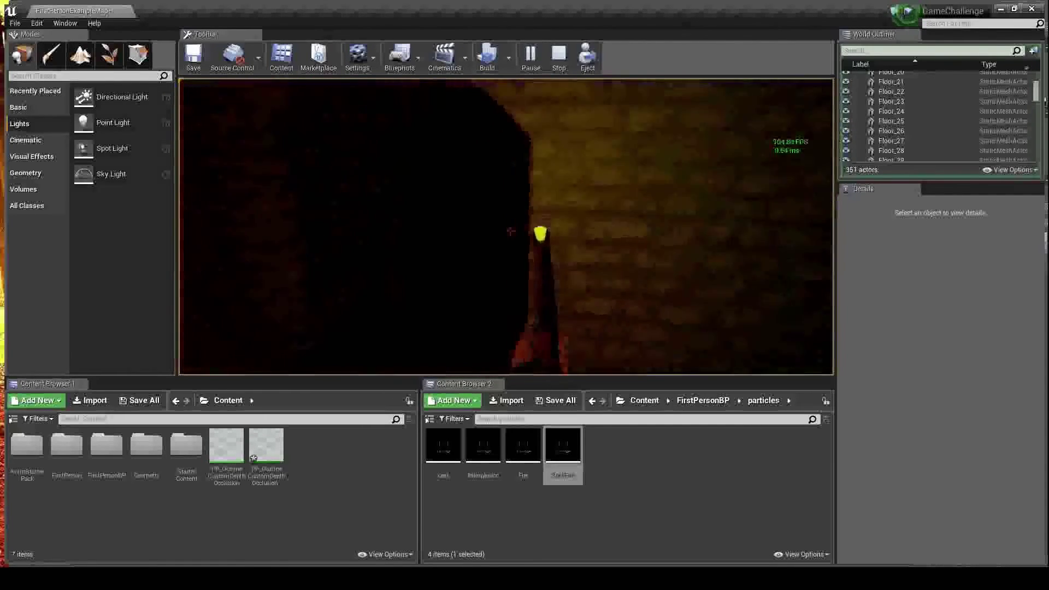
key("w")
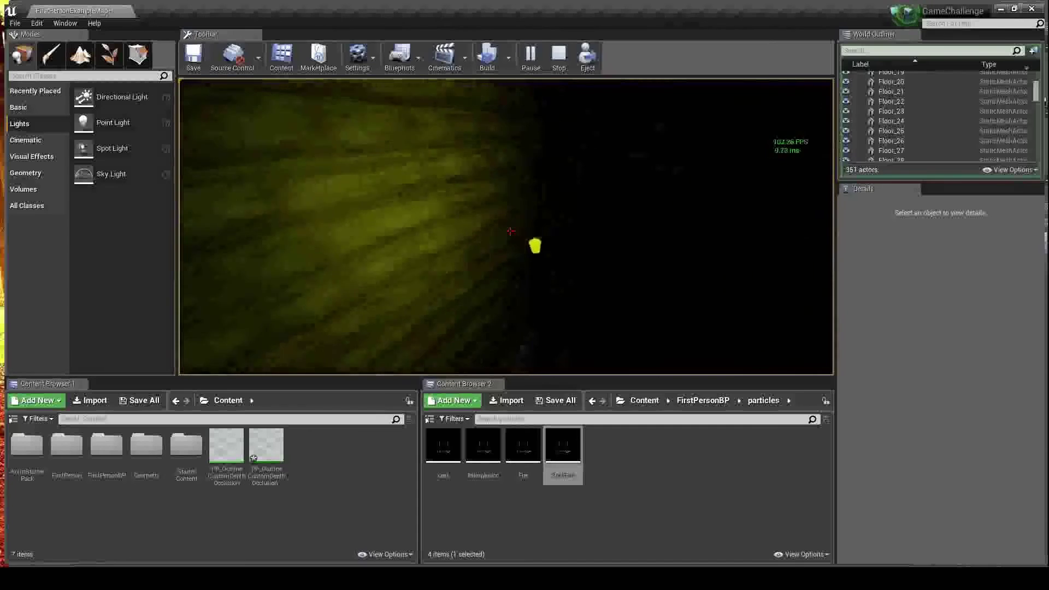
key("w")
key("w")
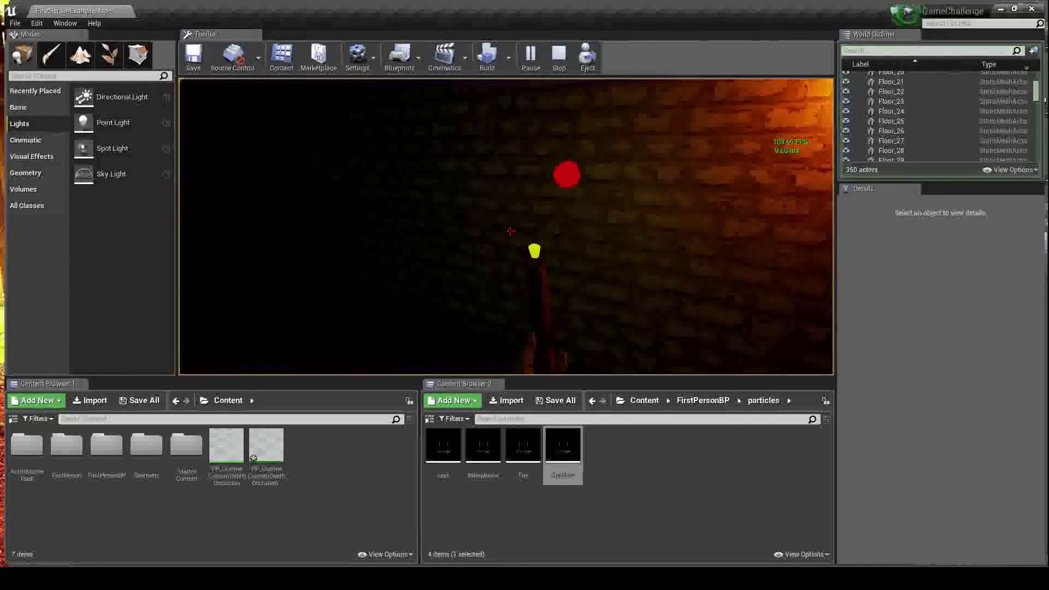
key("w")
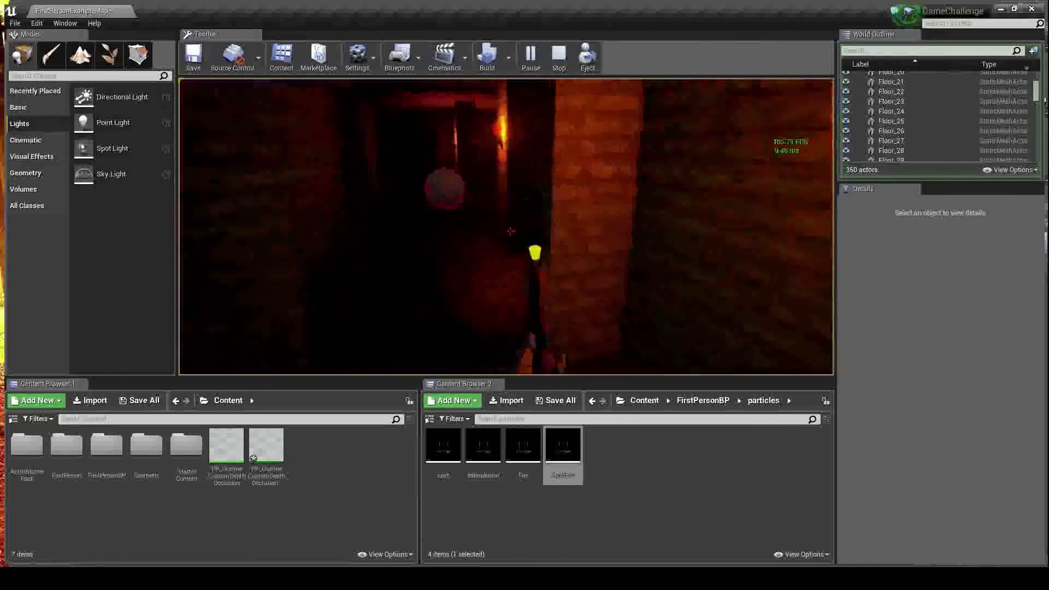
key("w")
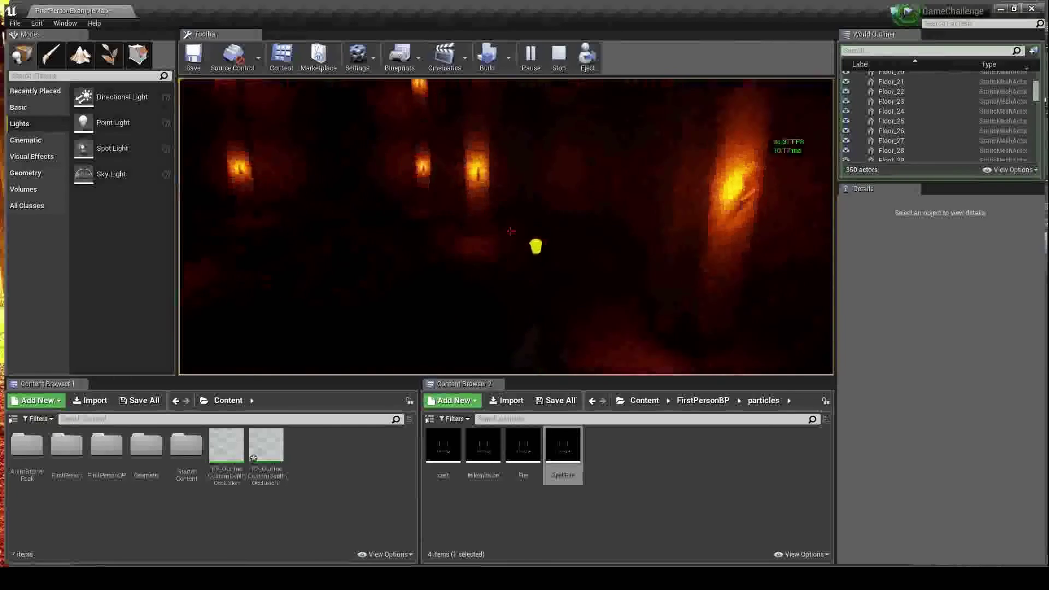
key("Escape")
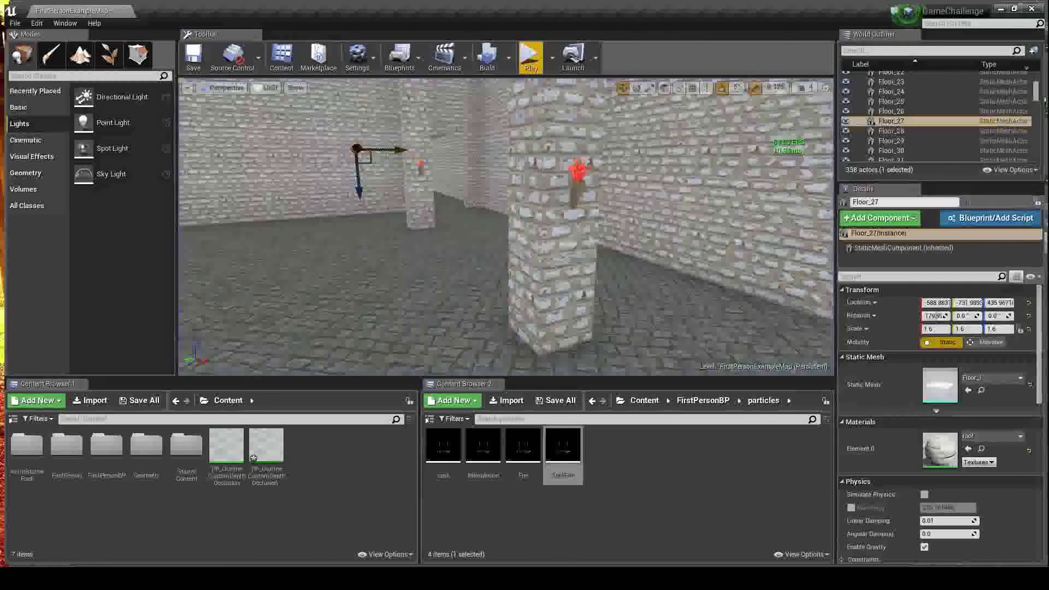